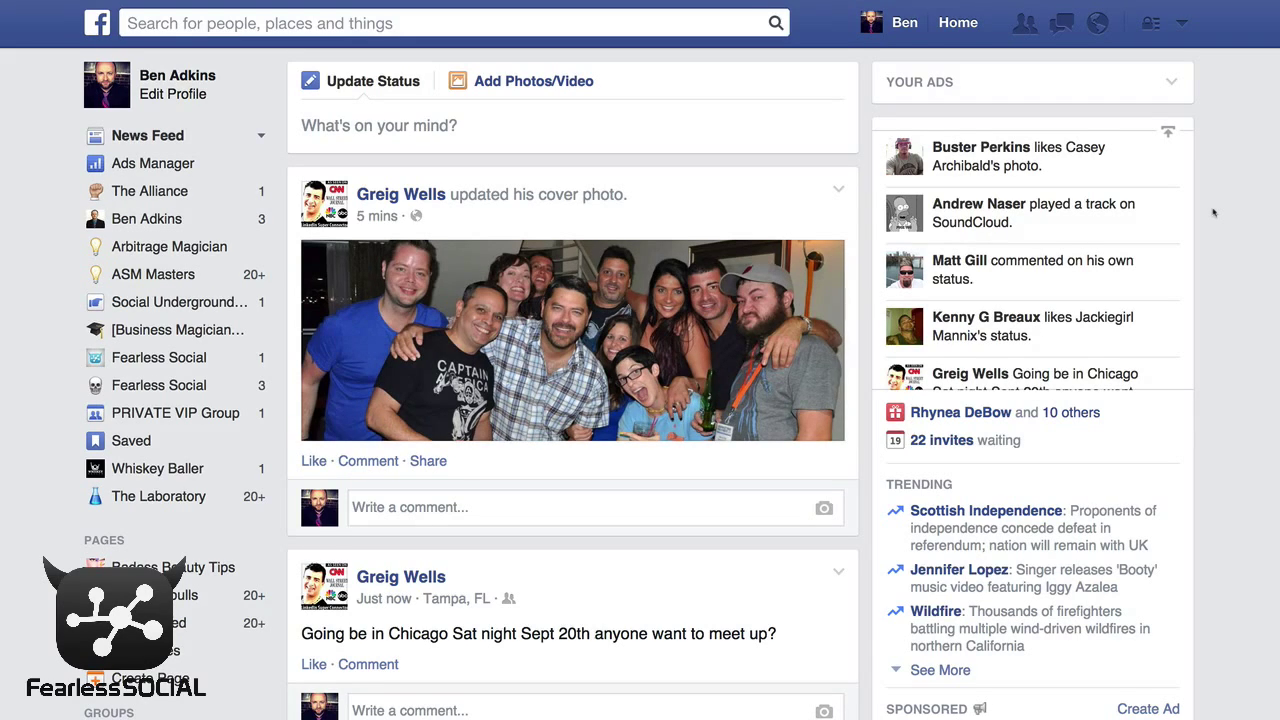
# Expand the Trending sidebar to its full ten-topic list, led by Scottish Independence.
pyautogui.scroll(-3, 1213, 212)
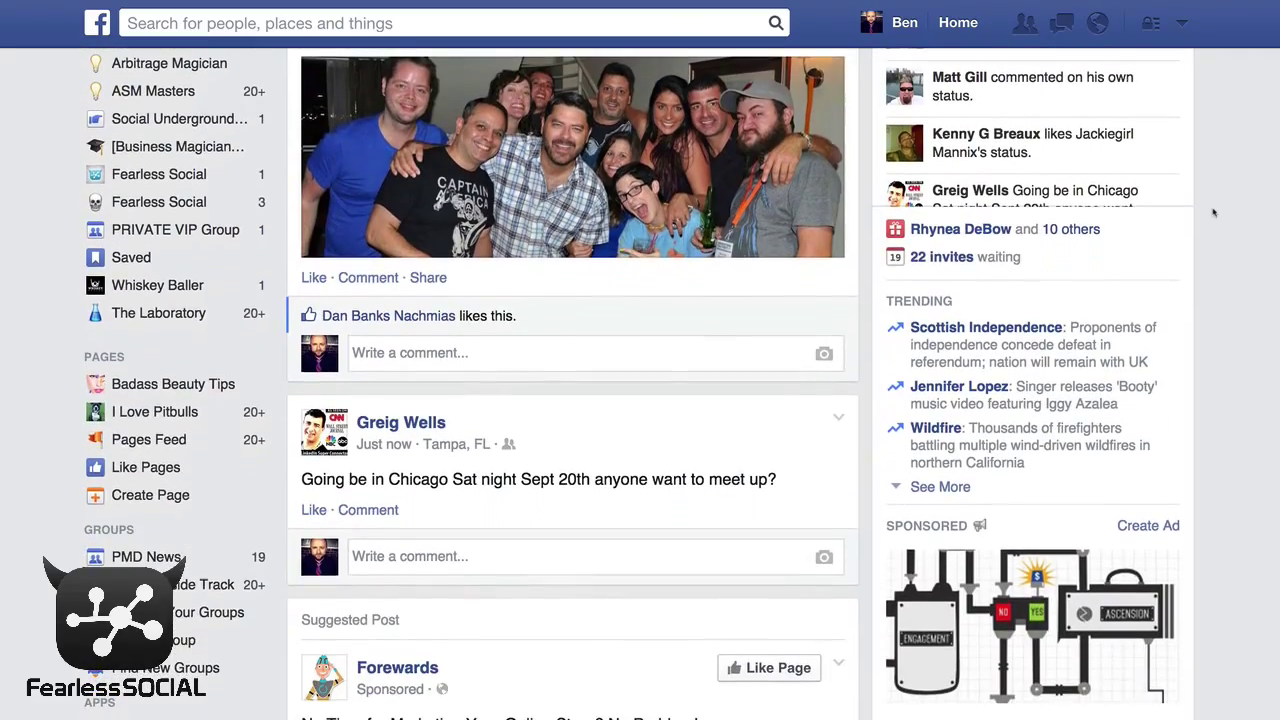
pyautogui.scroll(-2, 1030, 432)
pyautogui.click(940, 400)
pyautogui.scroll(-3, 1100, 399)
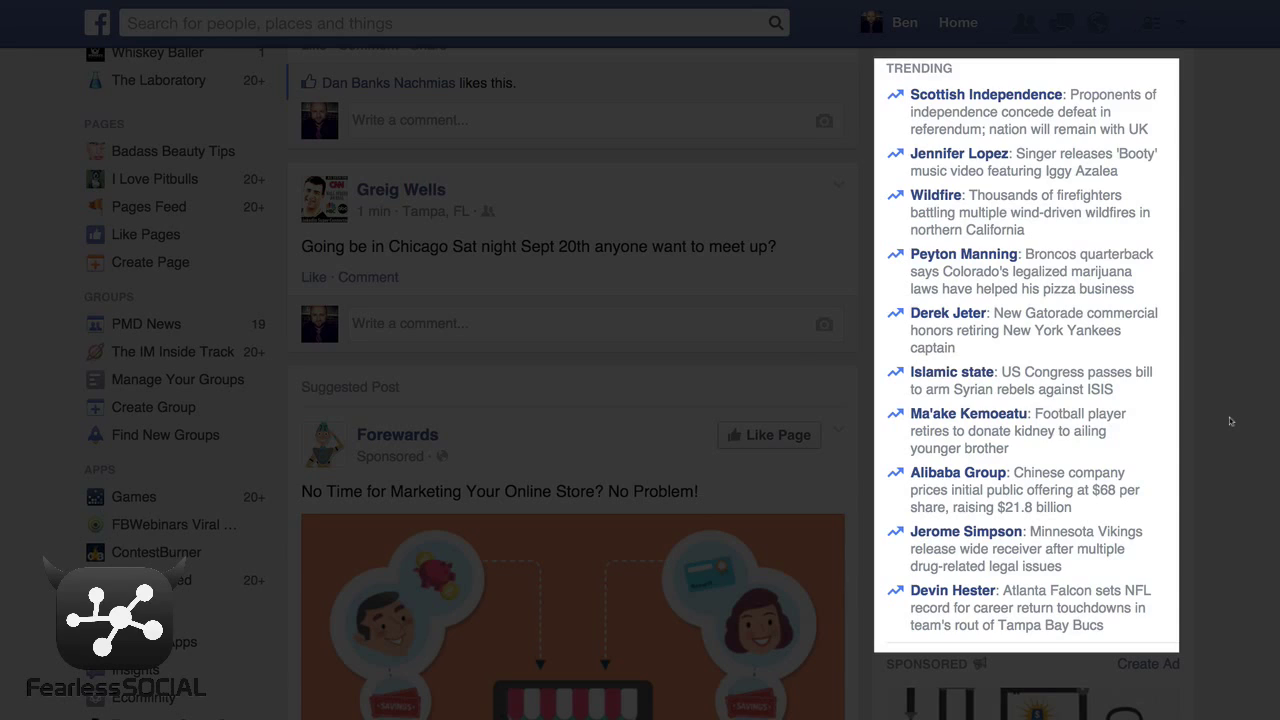
pyautogui.scroll(5, 1229, 419)
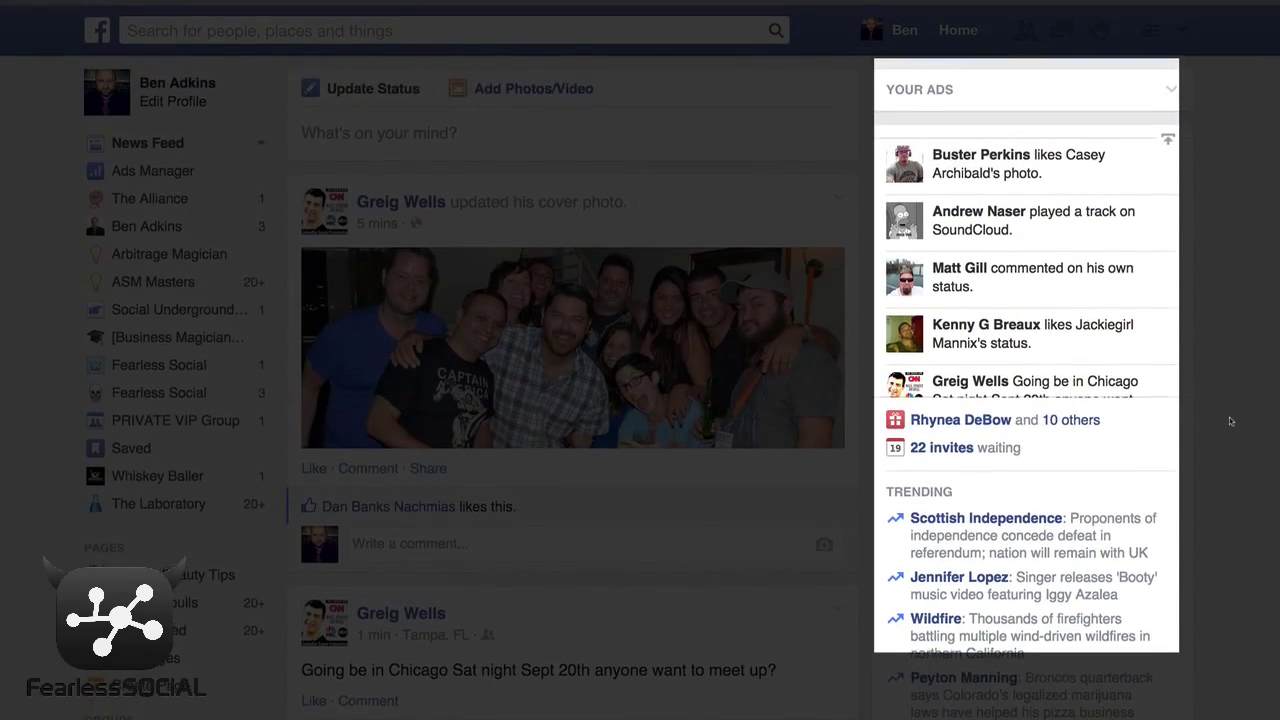
pyautogui.scroll(-3, 1213, 504)
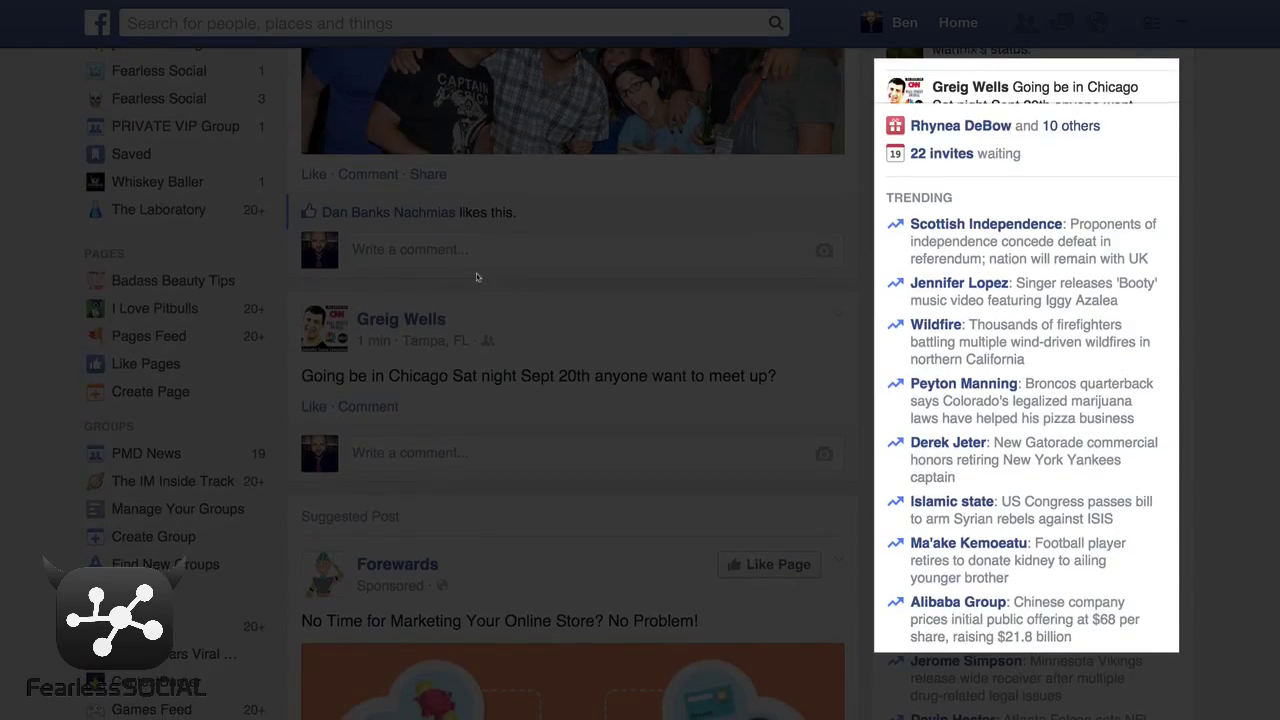
pyautogui.scroll(-2, 1253, 341)
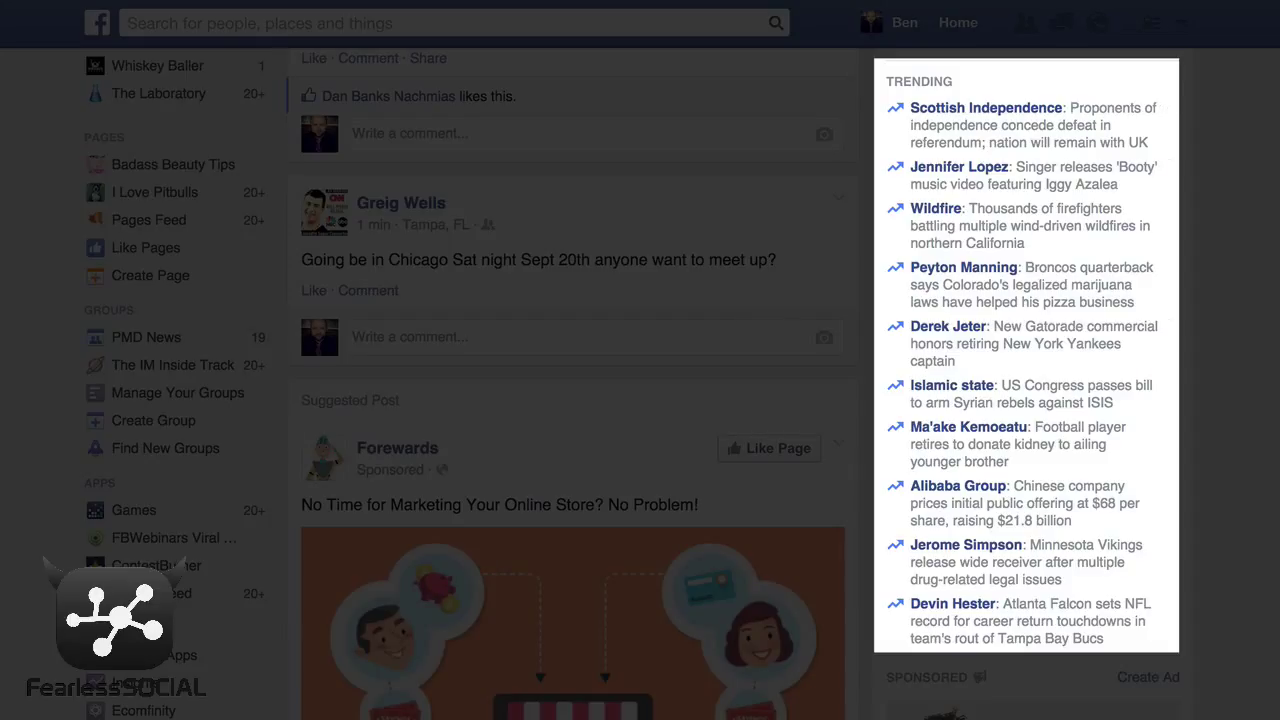
pyautogui.scroll(1, 1026, 350)
pyautogui.scroll(-1, 1026, 350)
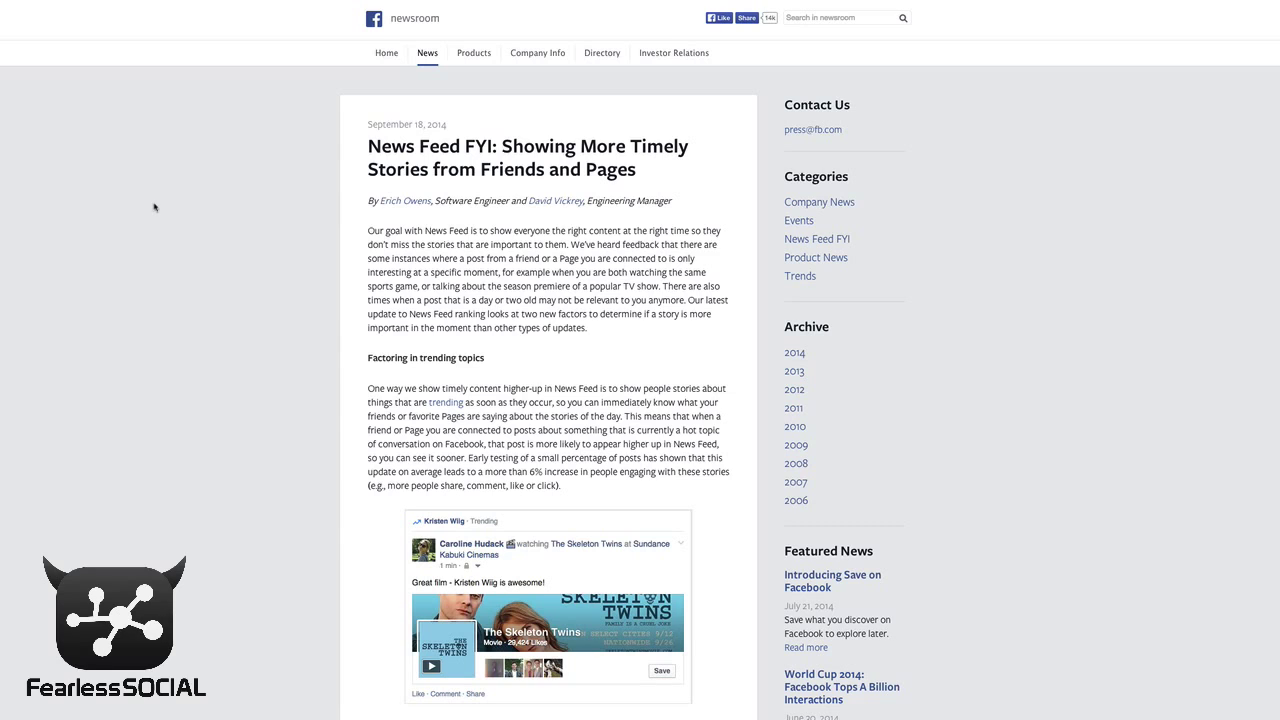
# Scroll the News Feed FYI article down to the 'Factoring in trending topics' section.
pyautogui.scroll(-2, 154, 207)
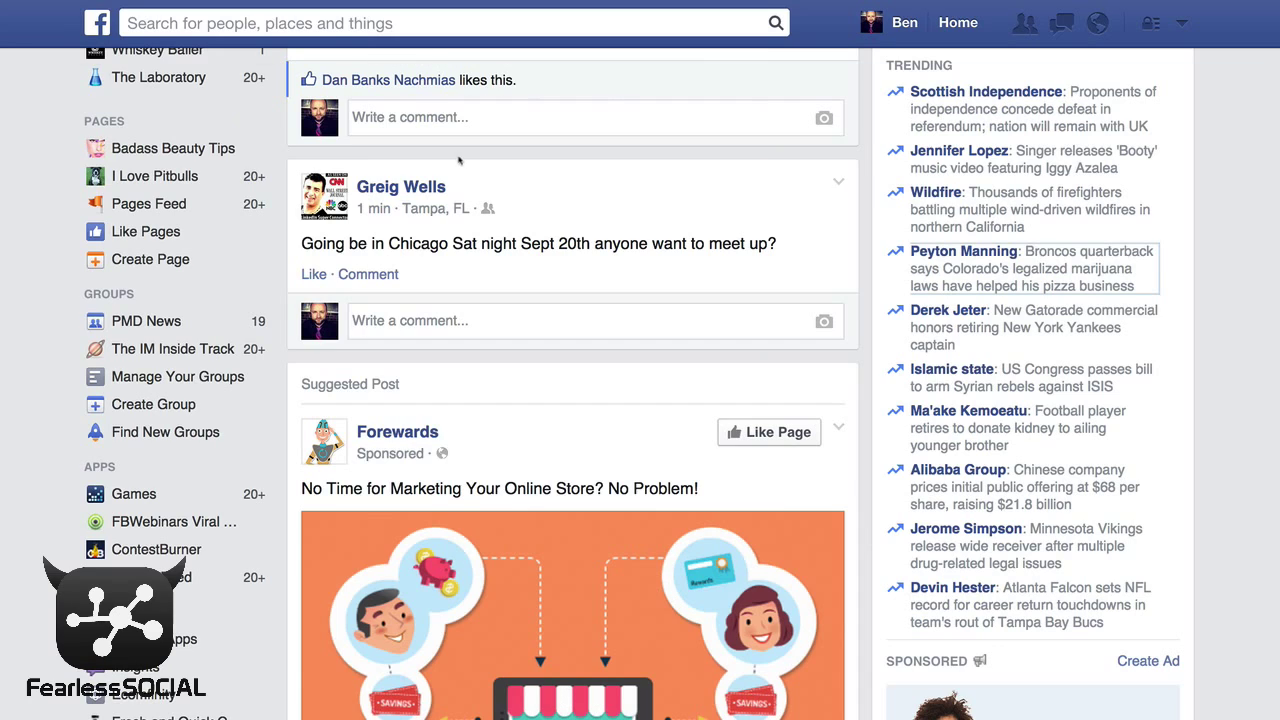
pyautogui.scroll(5, 402, 84)
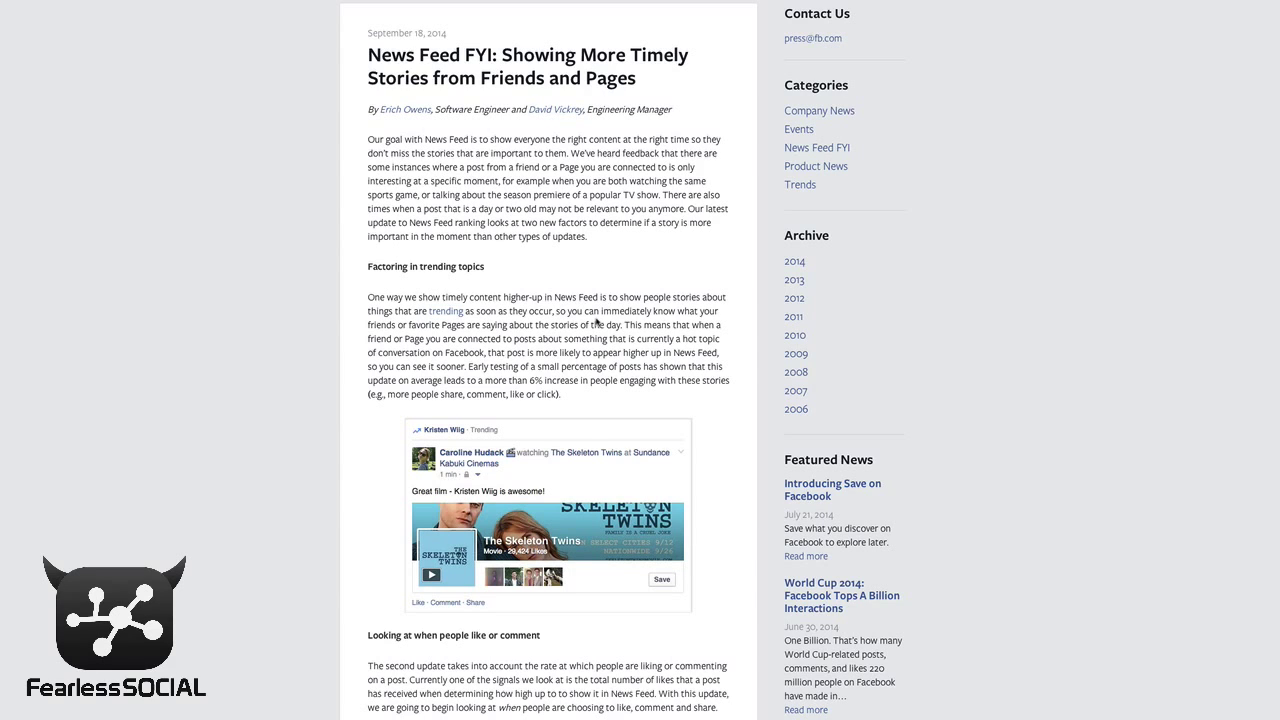
pyautogui.scroll(-2, 597, 322)
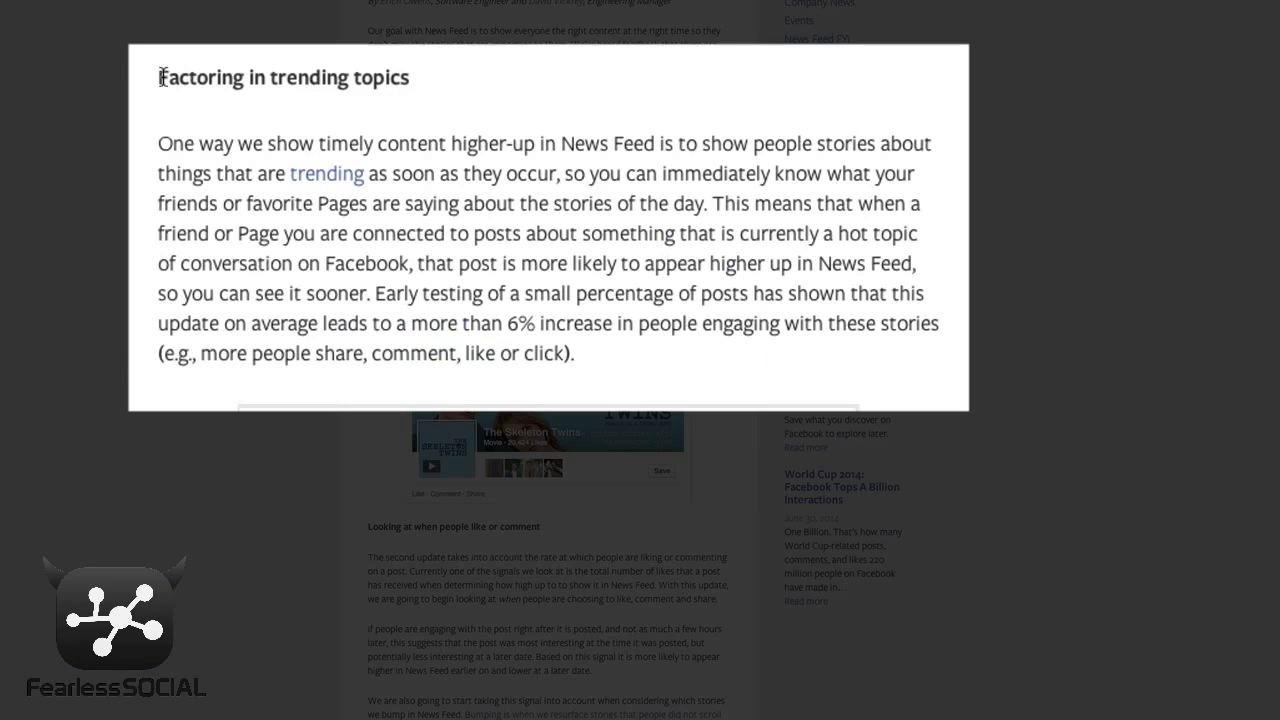
# Highlight the section heading and the phrase 'are trending as soon as they occur'.
pyautogui.moveTo(370, 157); pyautogui.dragTo(486, 157)
pyautogui.click(411, 173)
pyautogui.moveTo(260, 173); pyautogui.dragTo(545, 173)
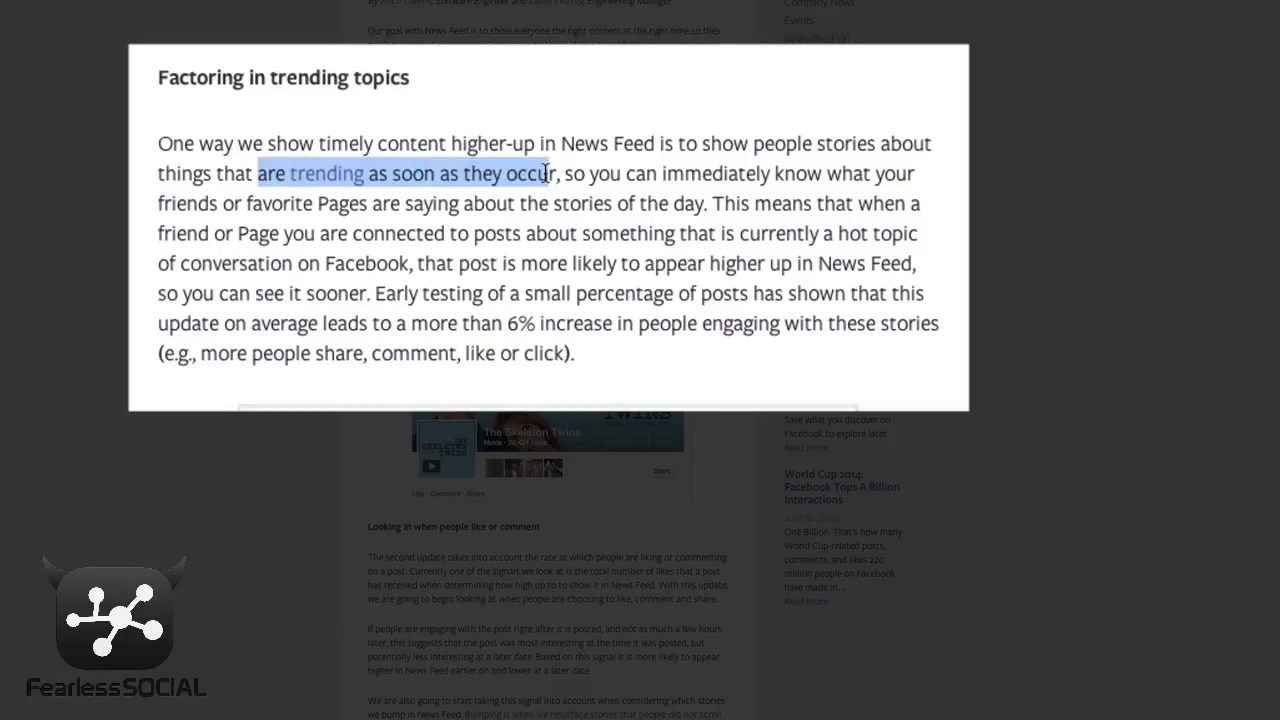
pyautogui.click(787, 205)
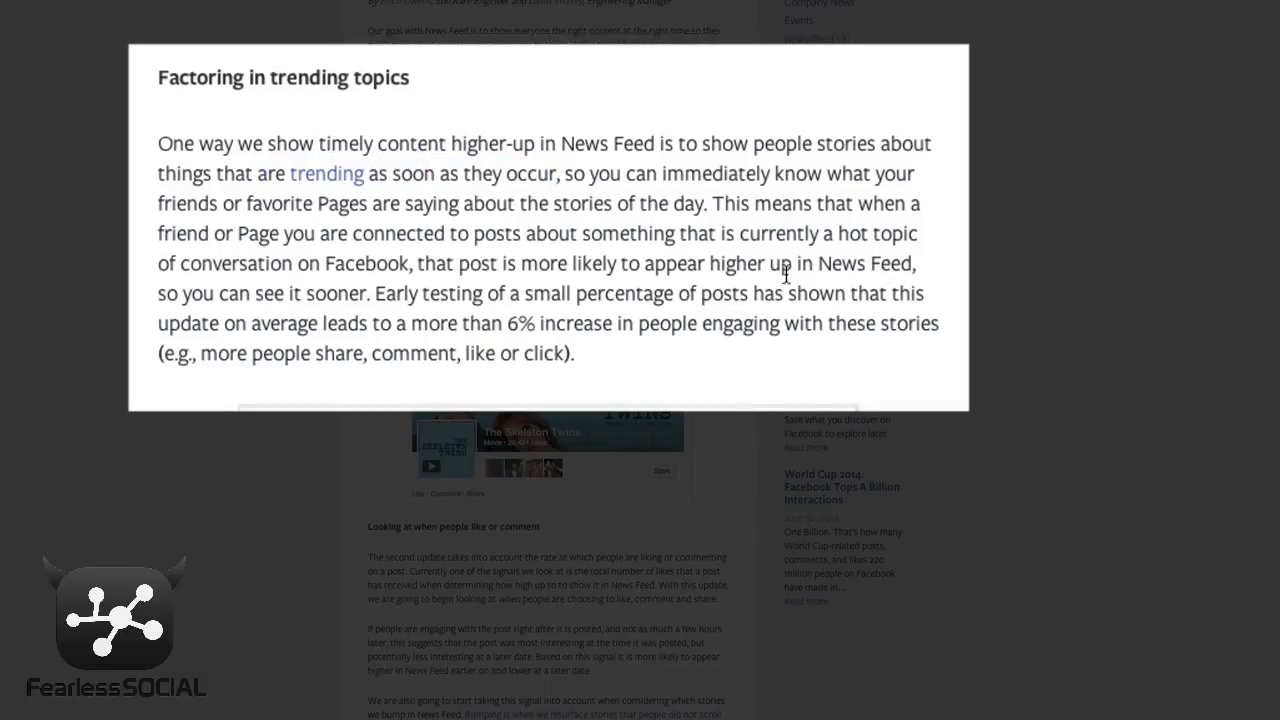
pyautogui.scroll(2, 786, 272)
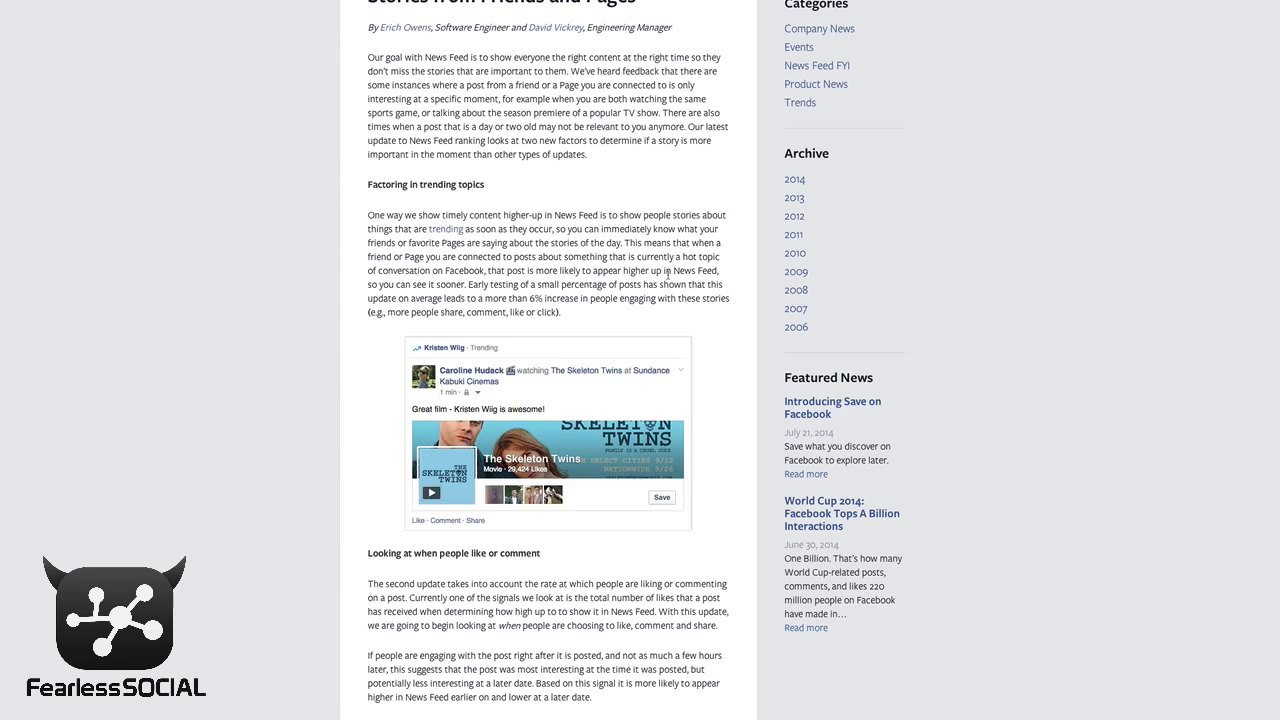
pyautogui.scroll(3, 668, 272)
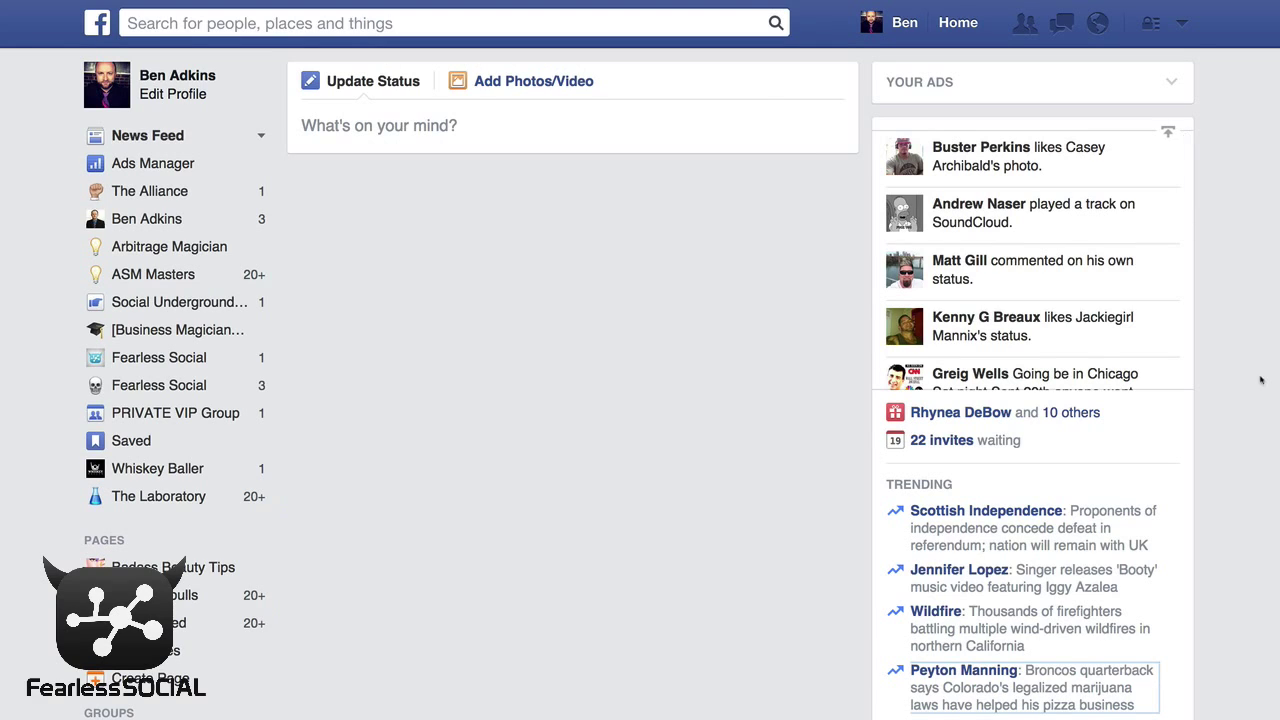
pyautogui.scroll(-3, 1248, 381)
pyautogui.scroll(-3, 1247, 383)
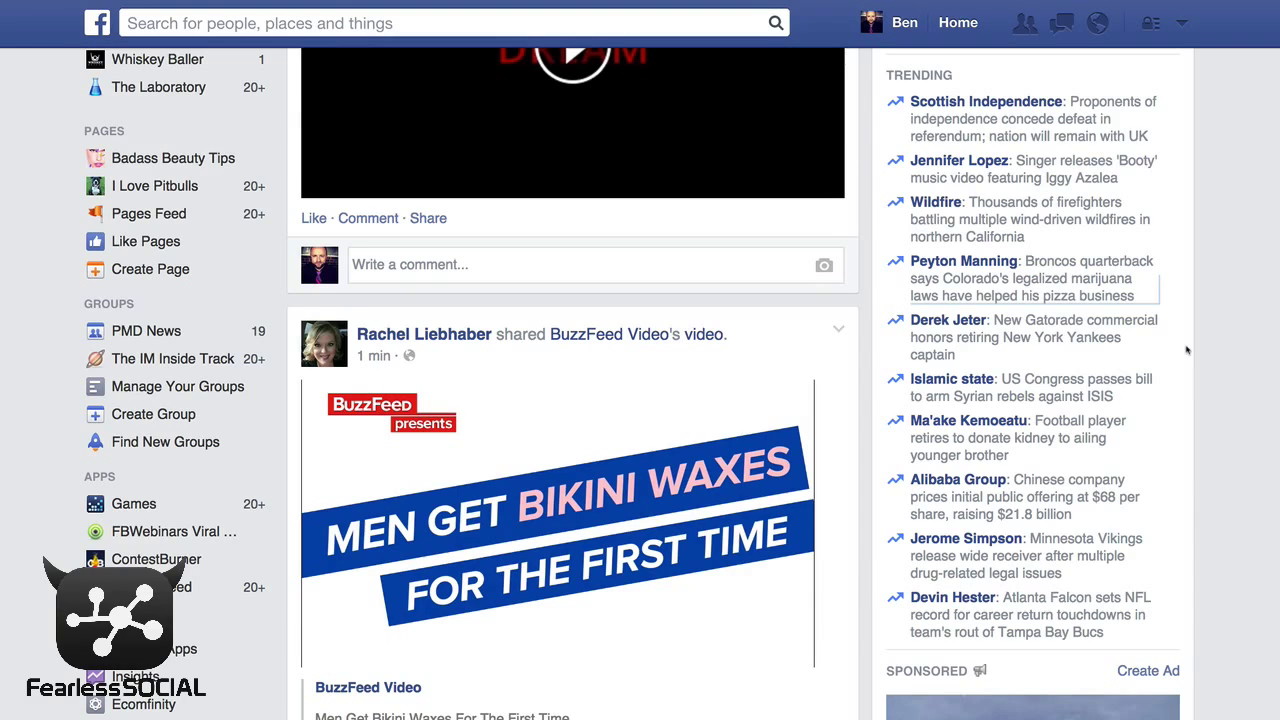
pyautogui.moveTo(1002, 448)
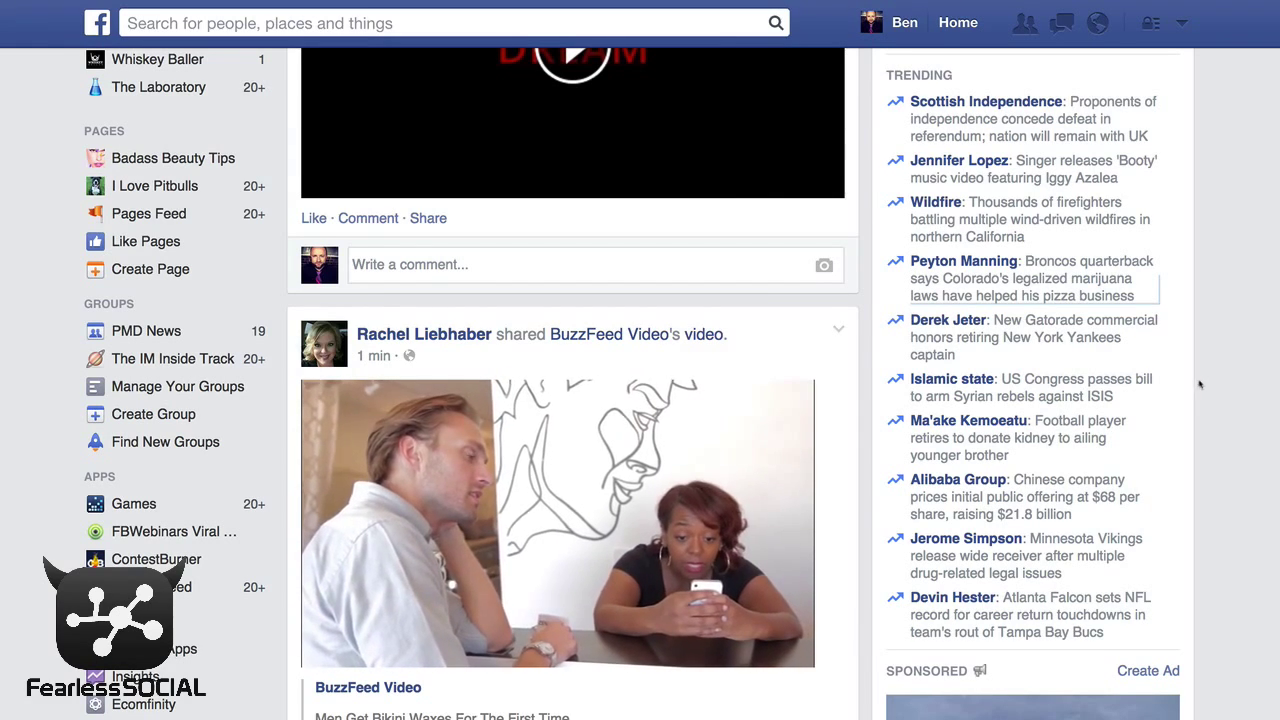
pyautogui.scroll(1, 1197, 385)
pyautogui.scroll(-1, 1197, 385)
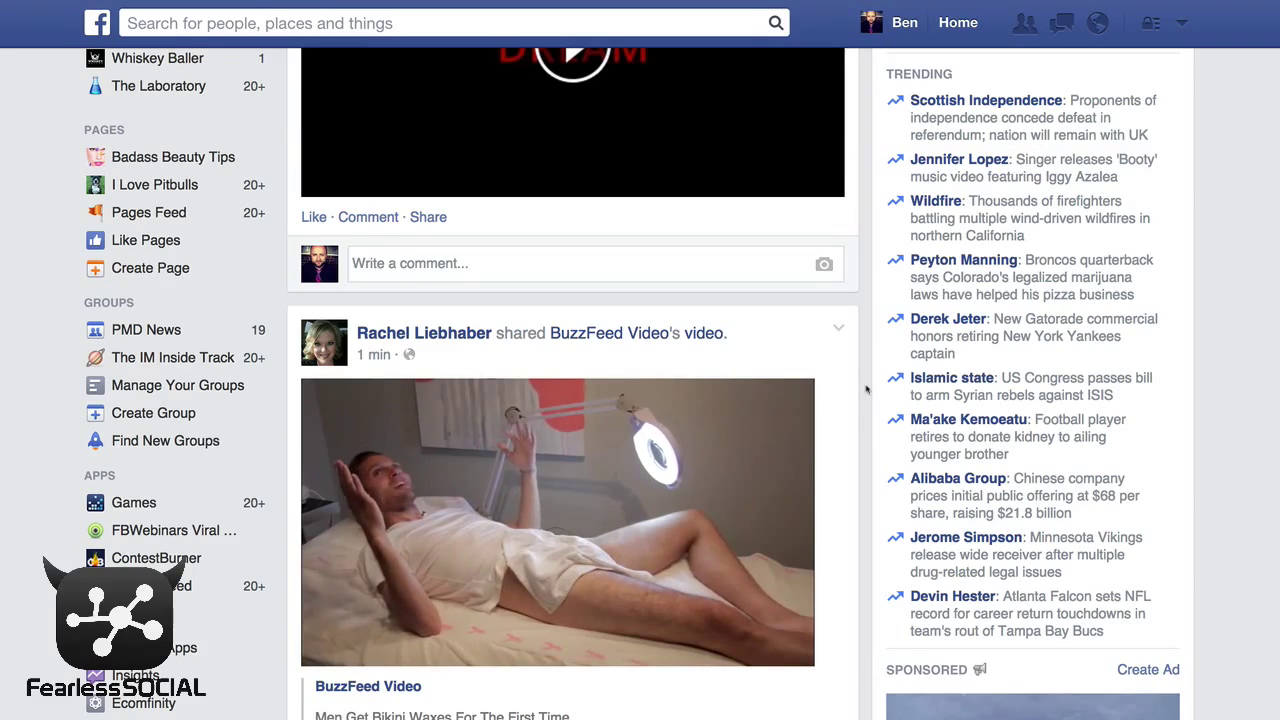
pyautogui.scroll(5, 868, 389)
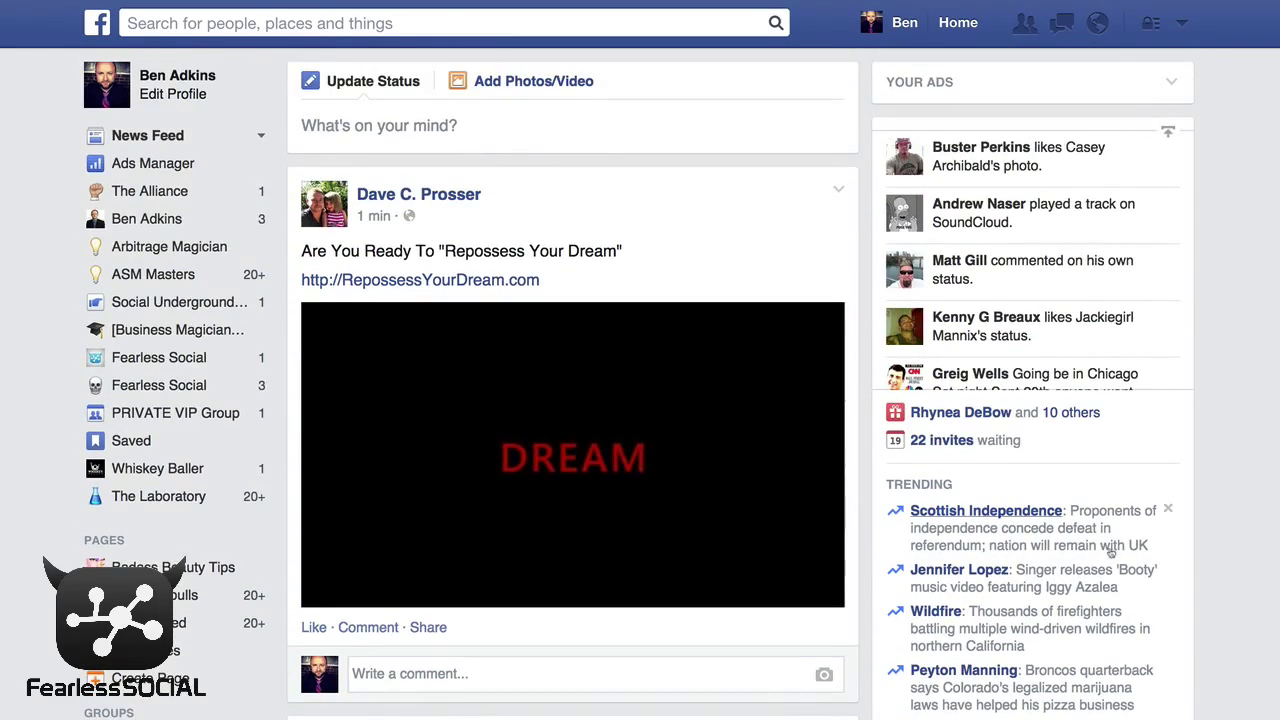
pyautogui.scroll(-3, 1112, 552)
pyautogui.scroll(-2, 1112, 552)
pyautogui.moveTo(960, 458)
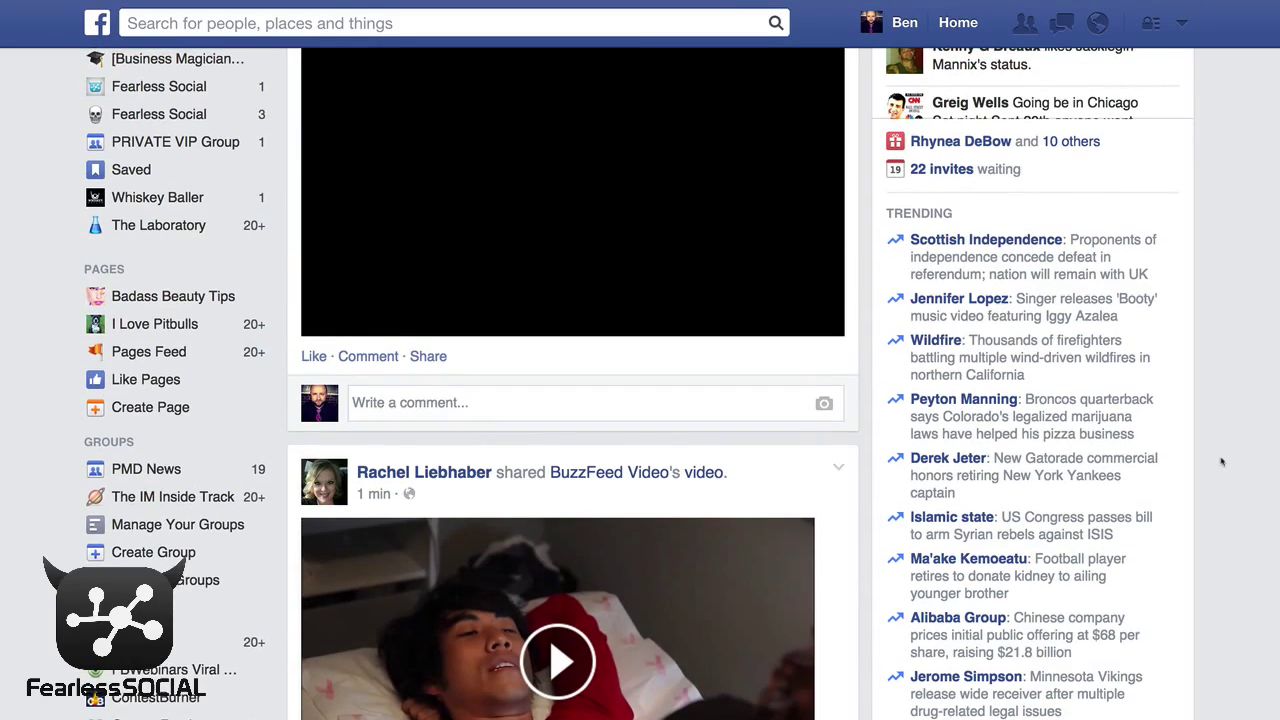
pyautogui.scroll(5, 1221, 462)
# Write the two-line status about the Scottish Independence Vote and friends across the pond.
pyautogui.click(527, 125)
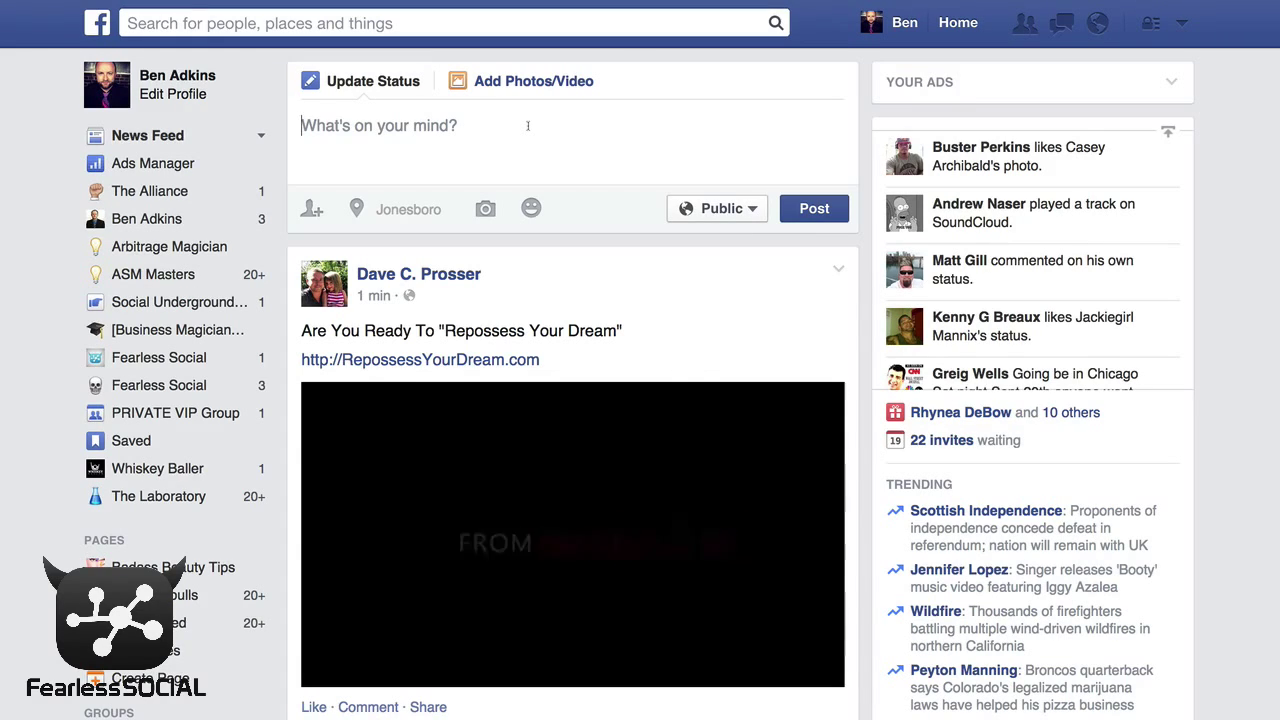
pyautogui.write('So What does ever')
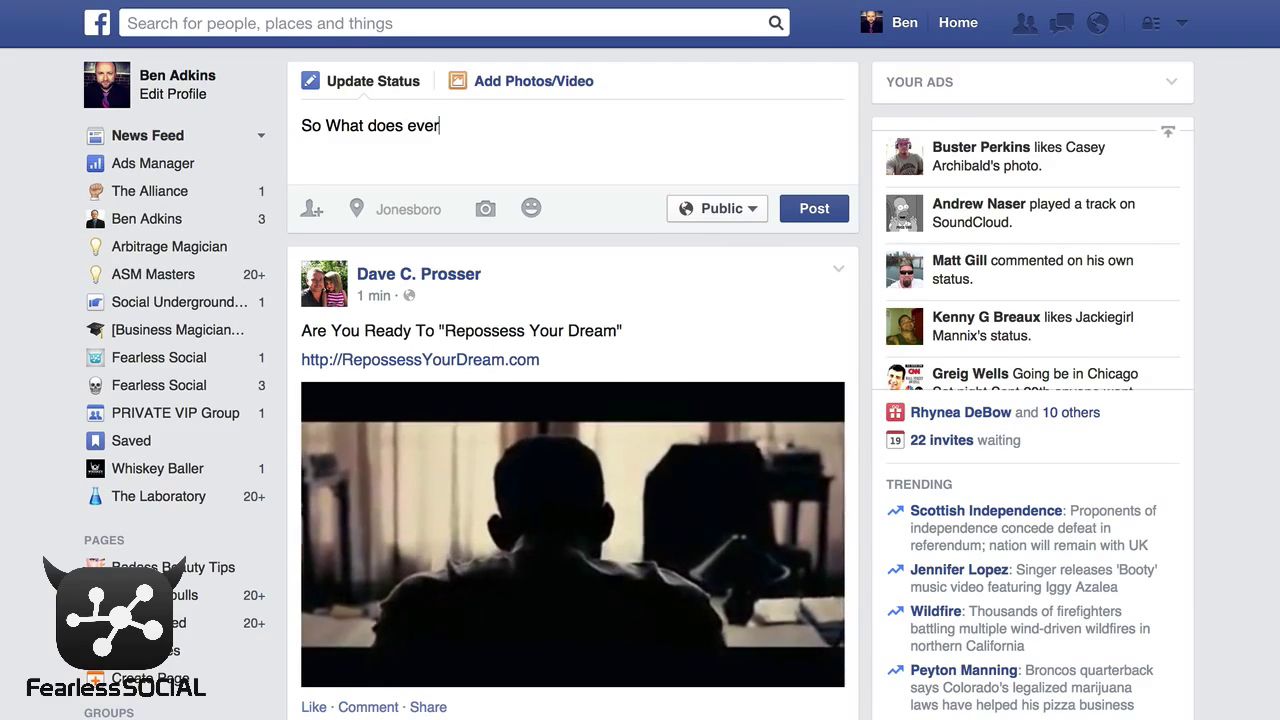
pyautogui.write('yone thing about t')
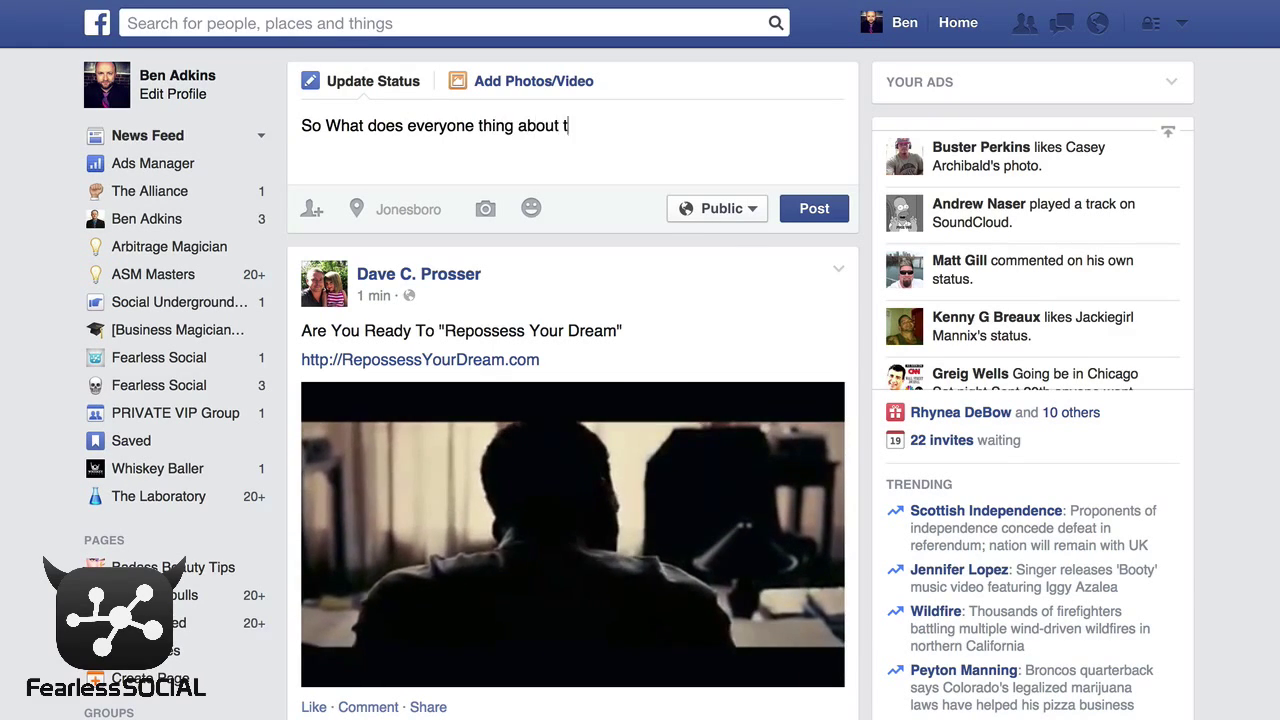
pyautogui.write('he Scottish Indepen')
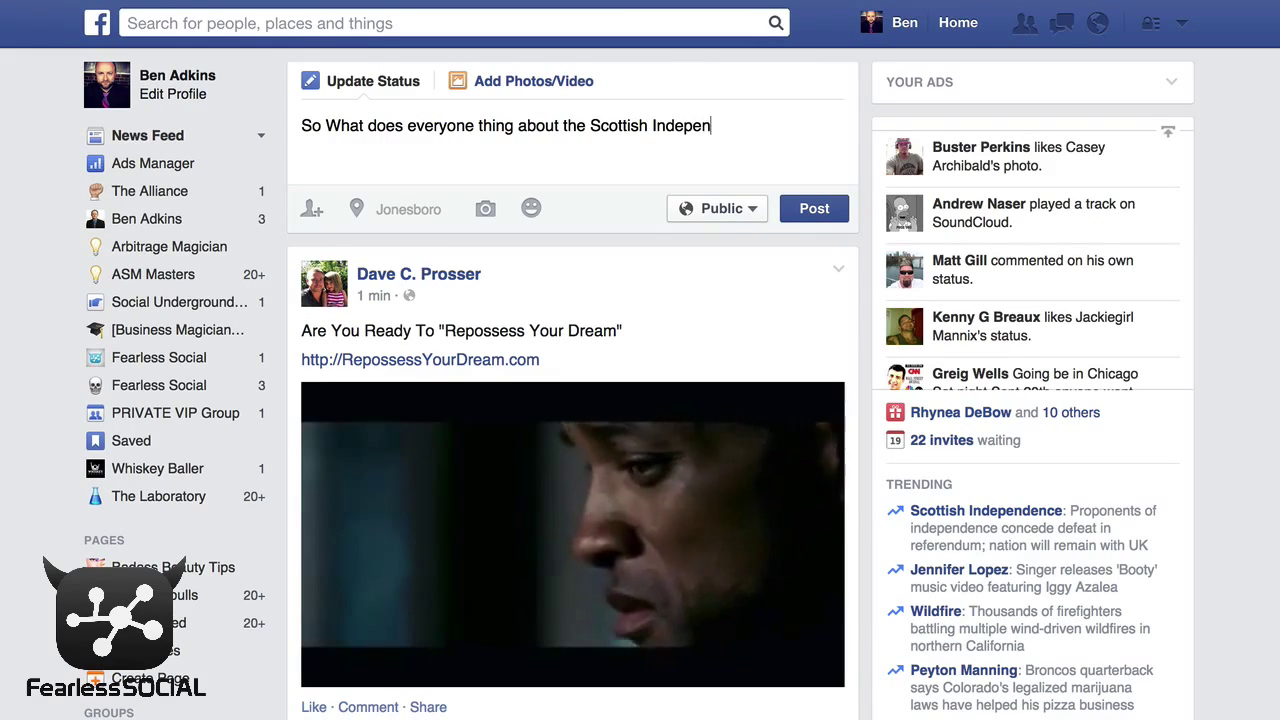
pyautogui.write('dence ')
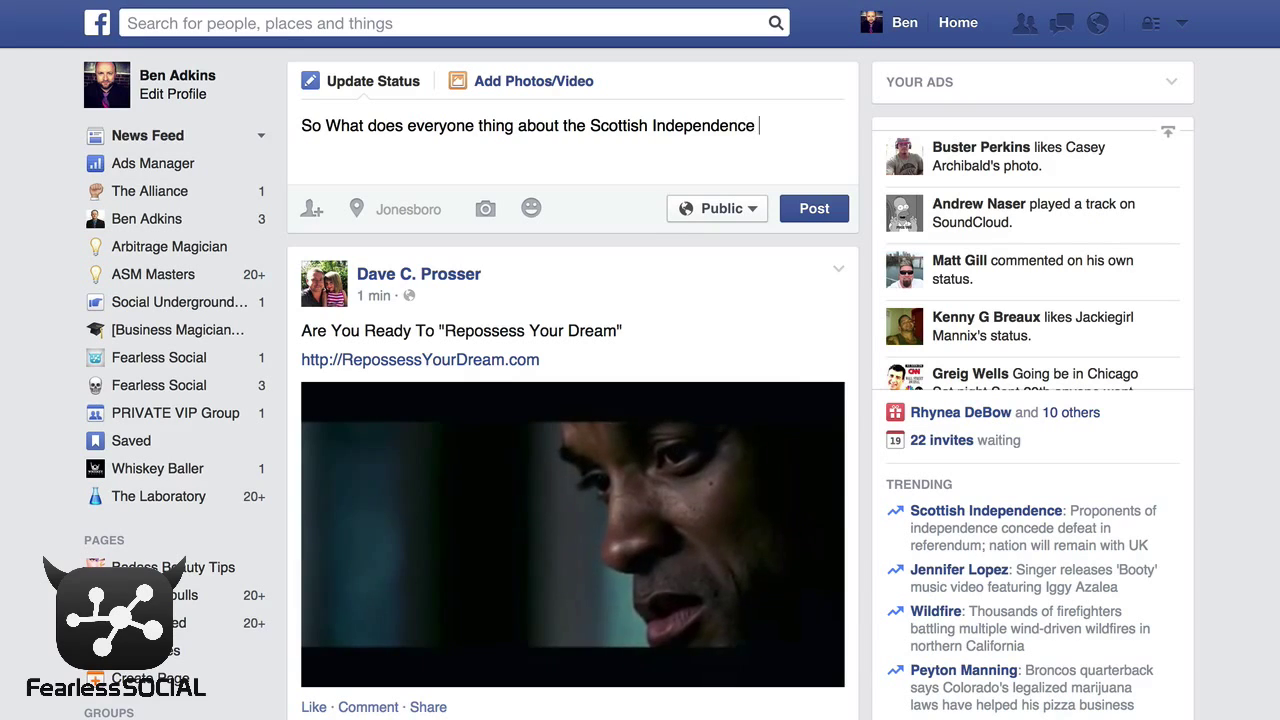
pyautogui.write('Vote?')
pyautogui.press('Return')
pyautogui.write('Anxious')
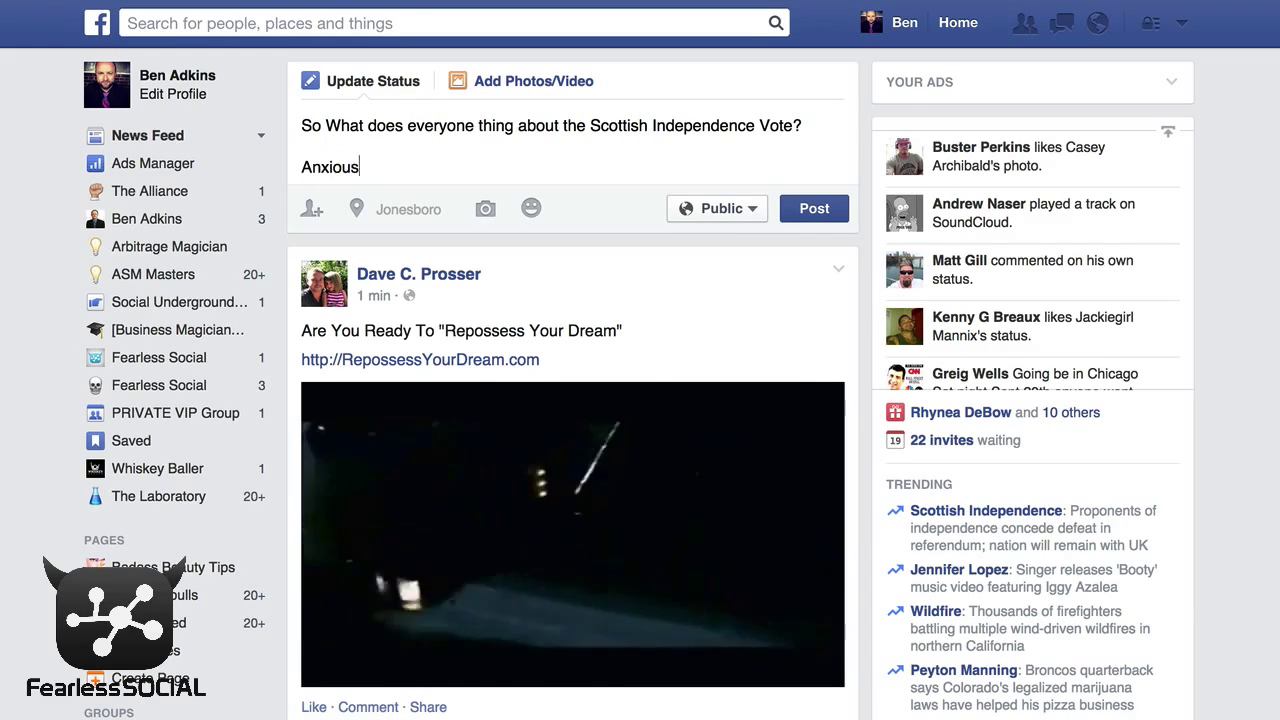
pyautogui.write(' to hear what')
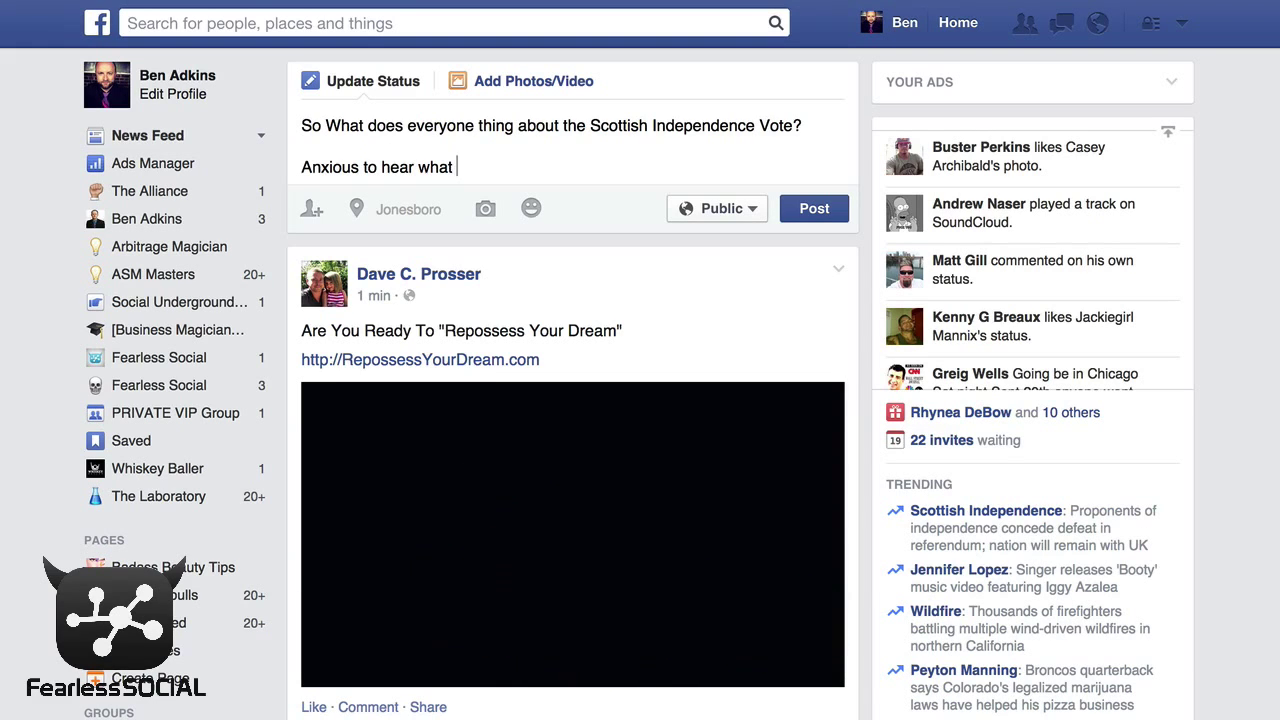
pyautogui.write(' fr')
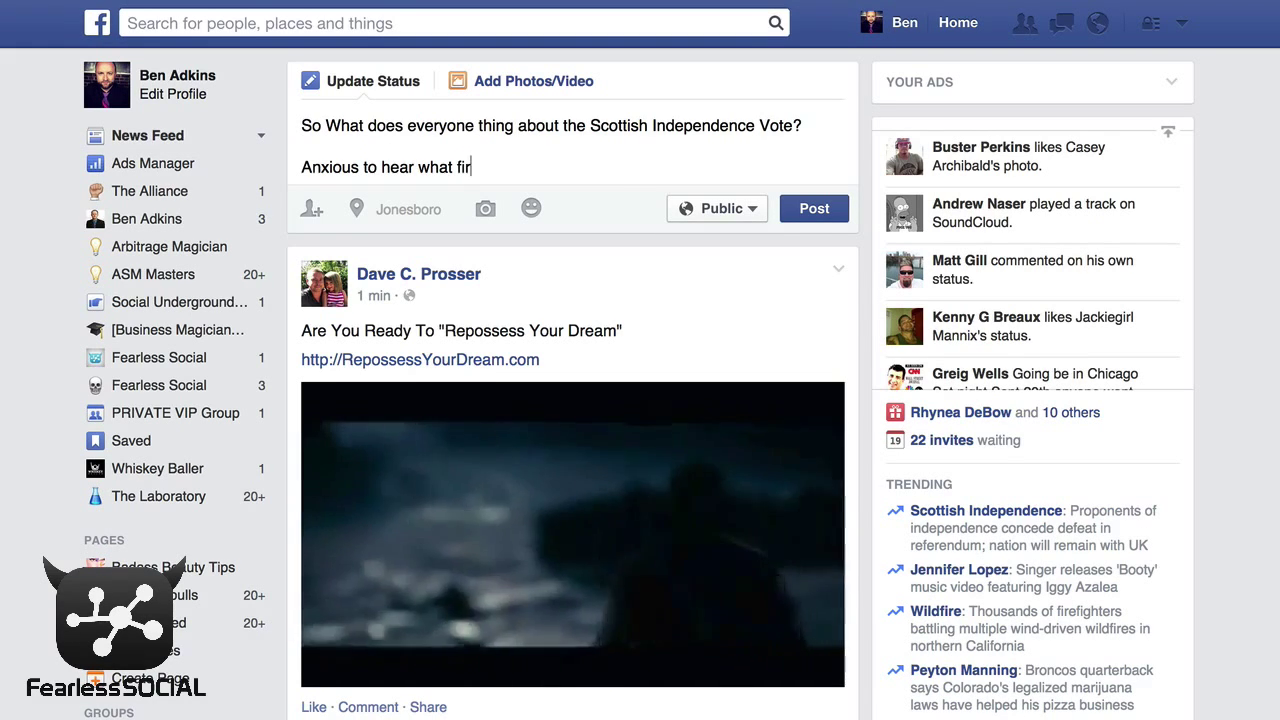
pyautogui.write('iend')
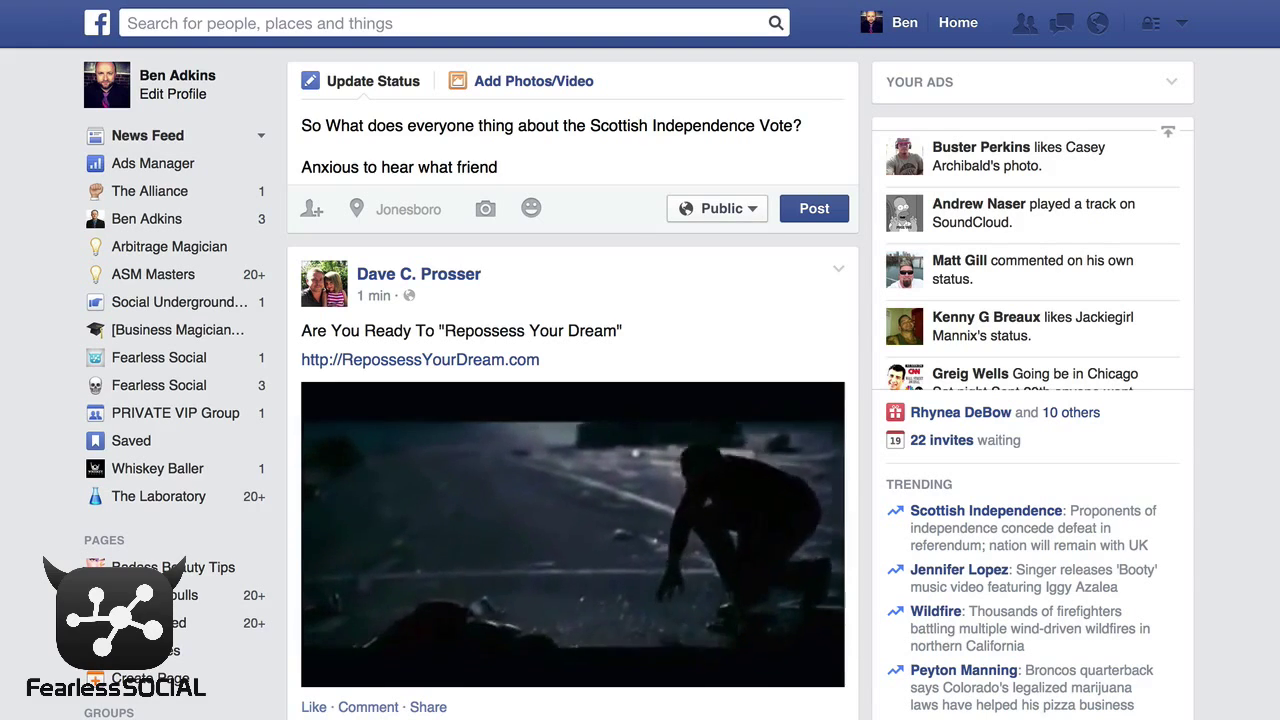
pyautogui.press('BackSpace')
pyautogui.write('s from')
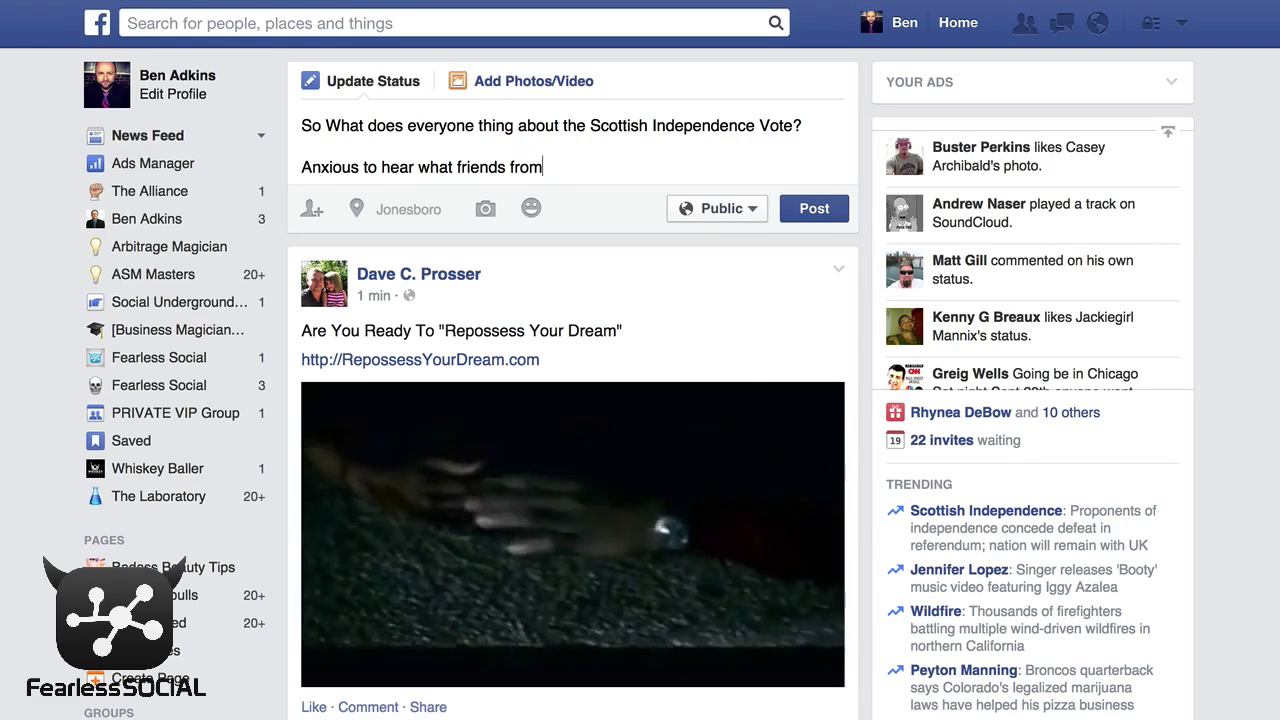
pyautogui.write(' across the ')
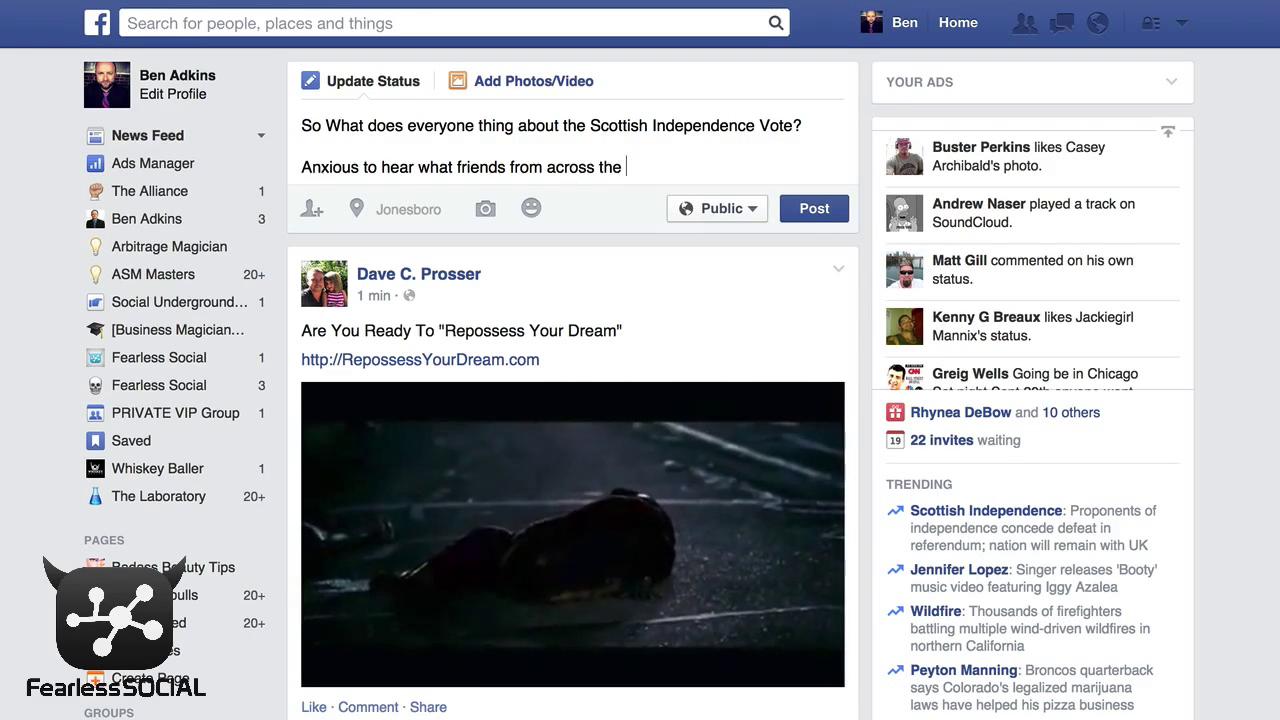
pyautogui.write('pond think.')
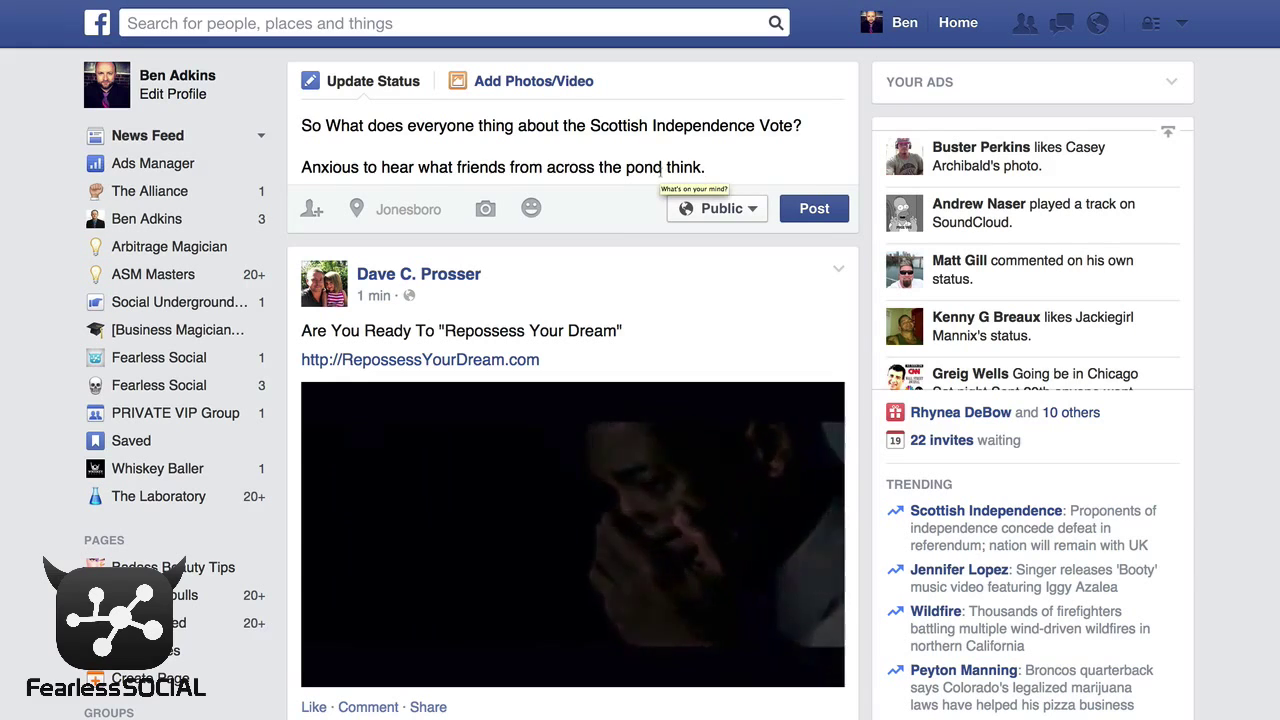
# Highlight 'Scottish Independence', then most of the status text, before posting.
pyautogui.moveTo(590, 125); pyautogui.dragTo(755, 126)
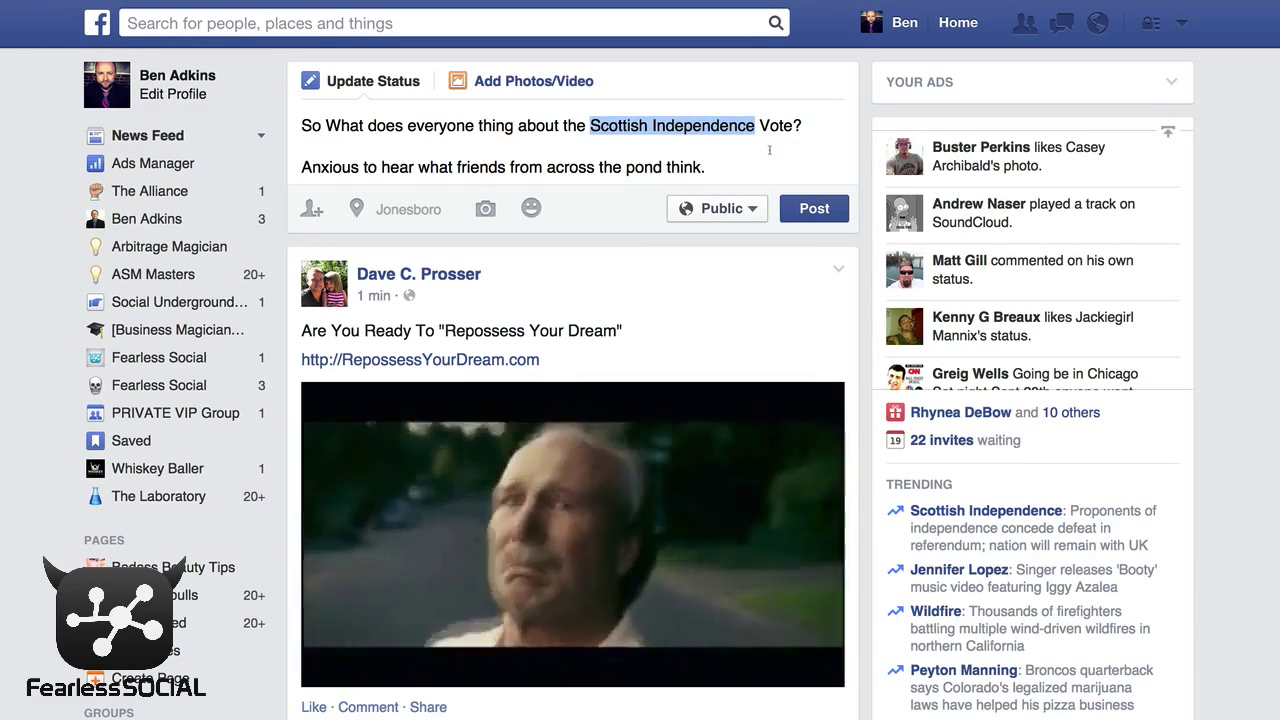
pyautogui.click(769, 150)
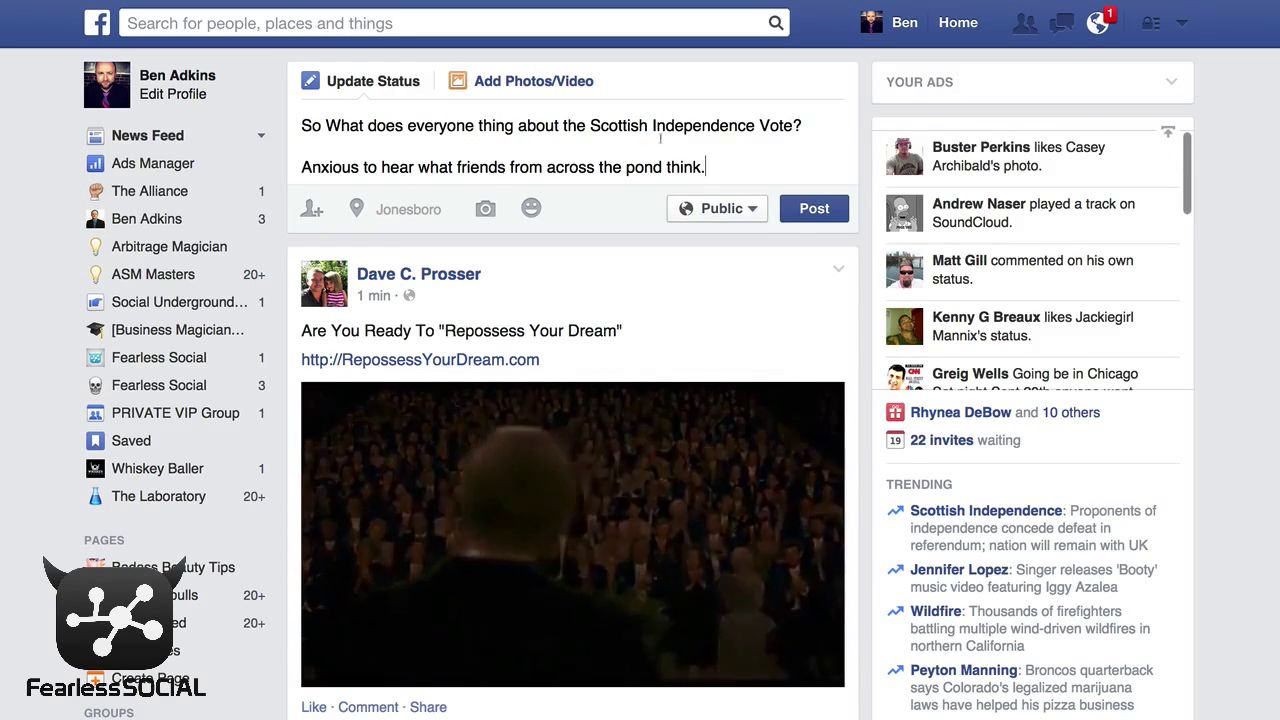
pyautogui.moveTo(401, 125); pyautogui.dragTo(848, 170)
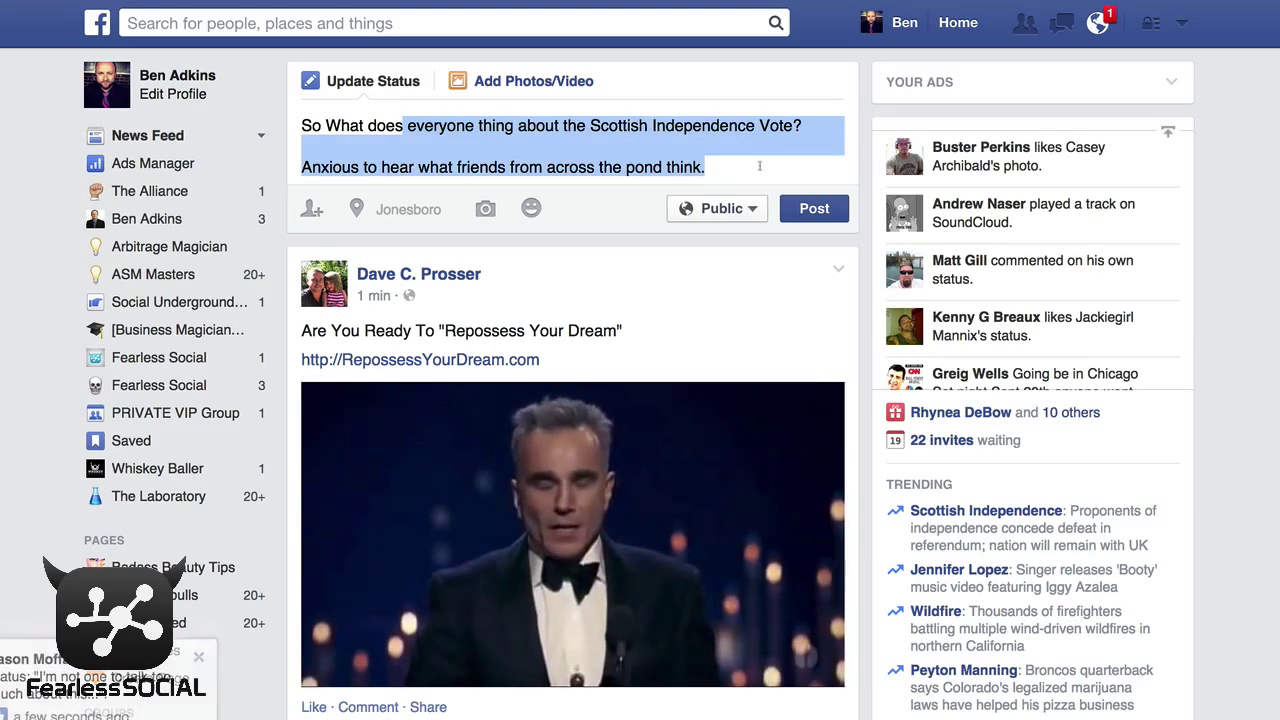
pyautogui.click(866, 162)
# Post the Scottish Independence Vote status publicly to the top of the feed.
pyautogui.click(815, 215)
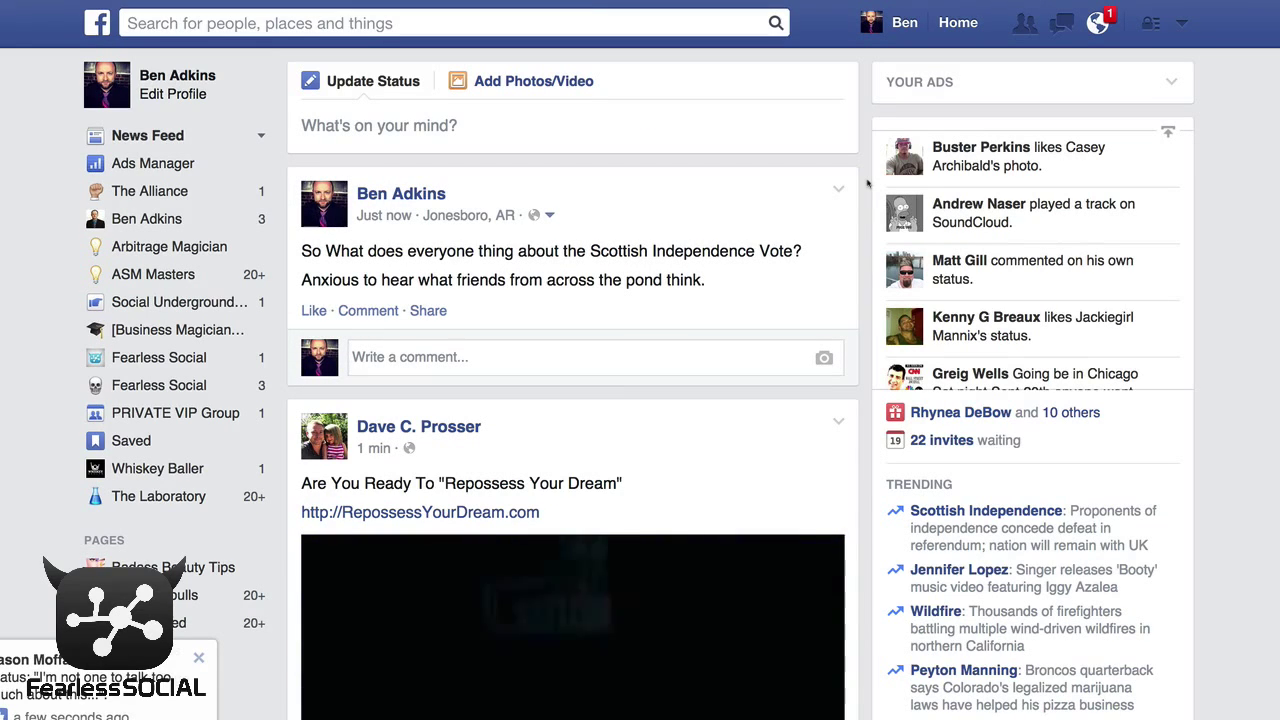
pyautogui.scroll(-3, 1213, 394)
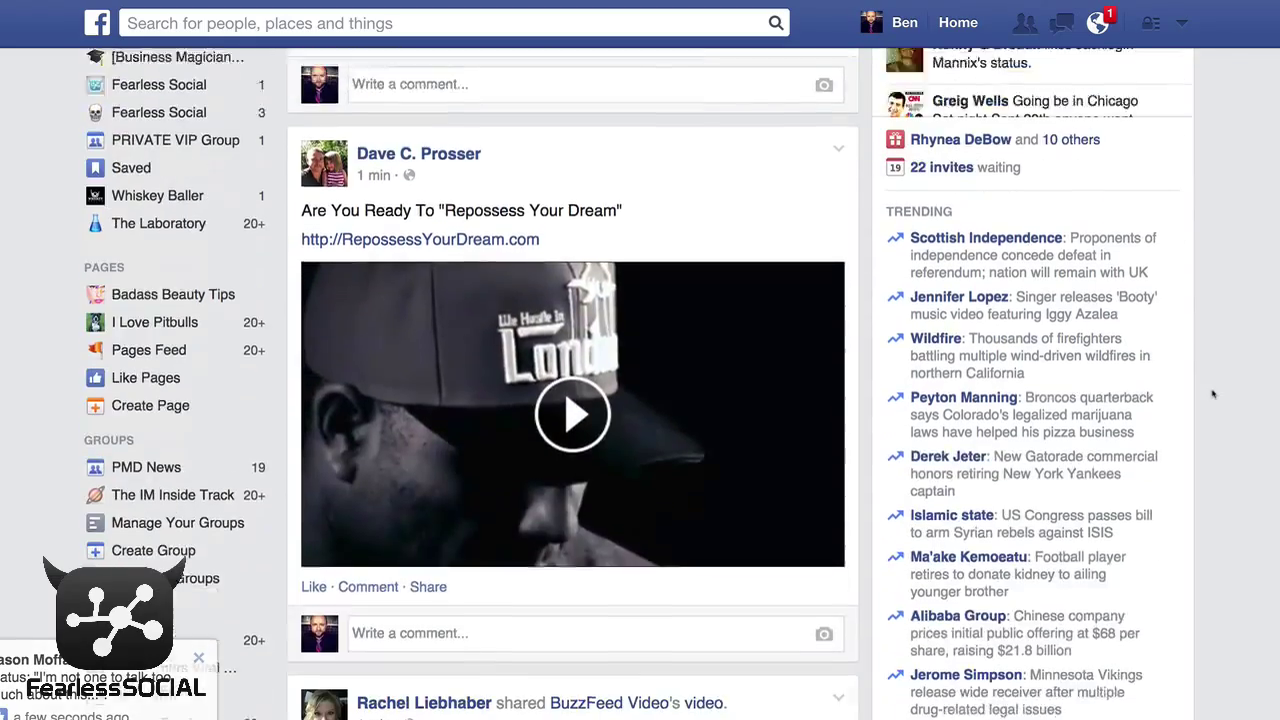
pyautogui.scroll(-2, 1213, 394)
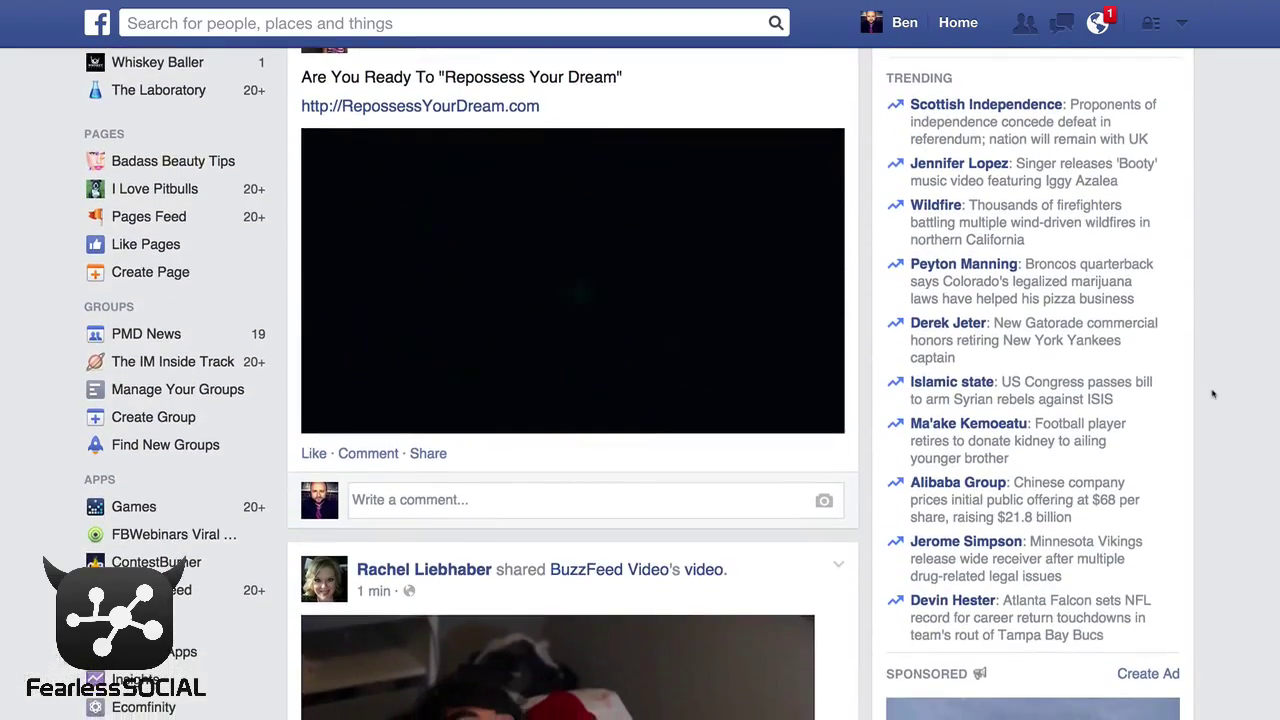
pyautogui.scroll(5, 1213, 394)
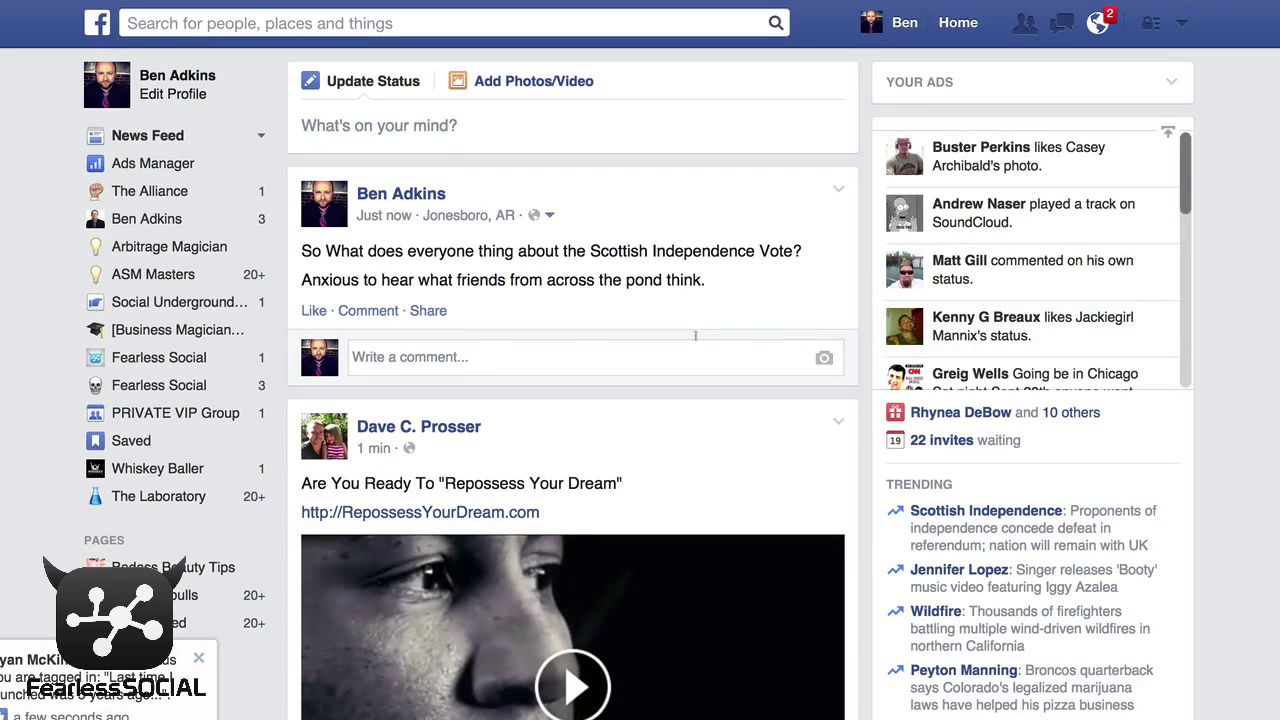
pyautogui.scroll(-2, 1063, 382)
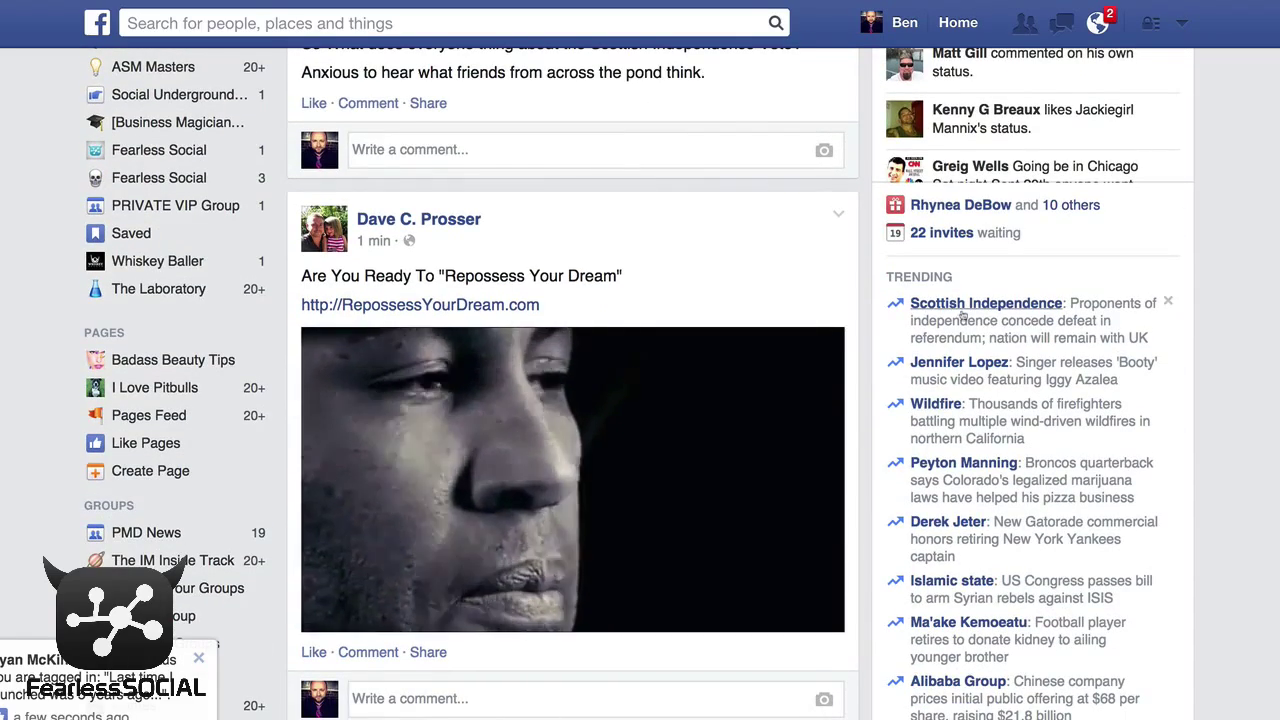
pyautogui.scroll(2, 1063, 382)
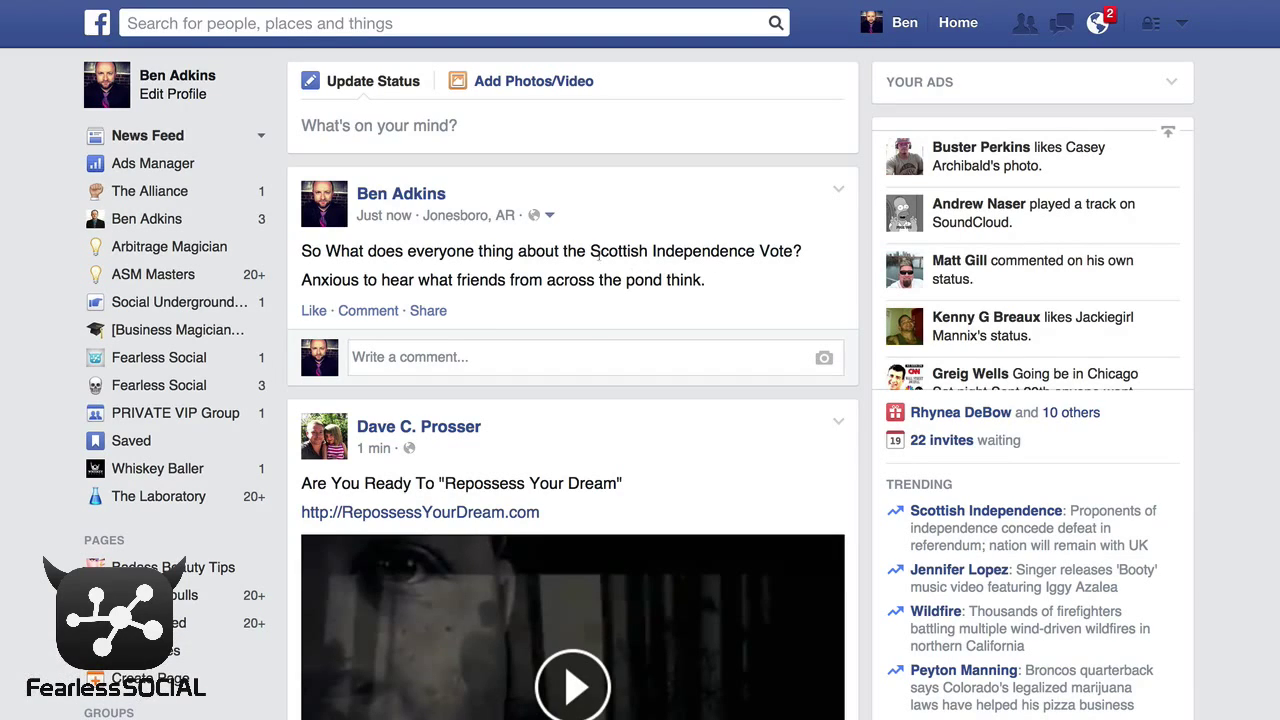
# Highlight 'Scottish Independence', then the whole text of the published post.
pyautogui.moveTo(587, 250); pyautogui.dragTo(756, 256)
pyautogui.click(744, 314)
pyautogui.scroll(-1, 722, 338)
pyautogui.scroll(1, 724, 339)
pyautogui.moveTo(703, 280); pyautogui.dragTo(708, 287)
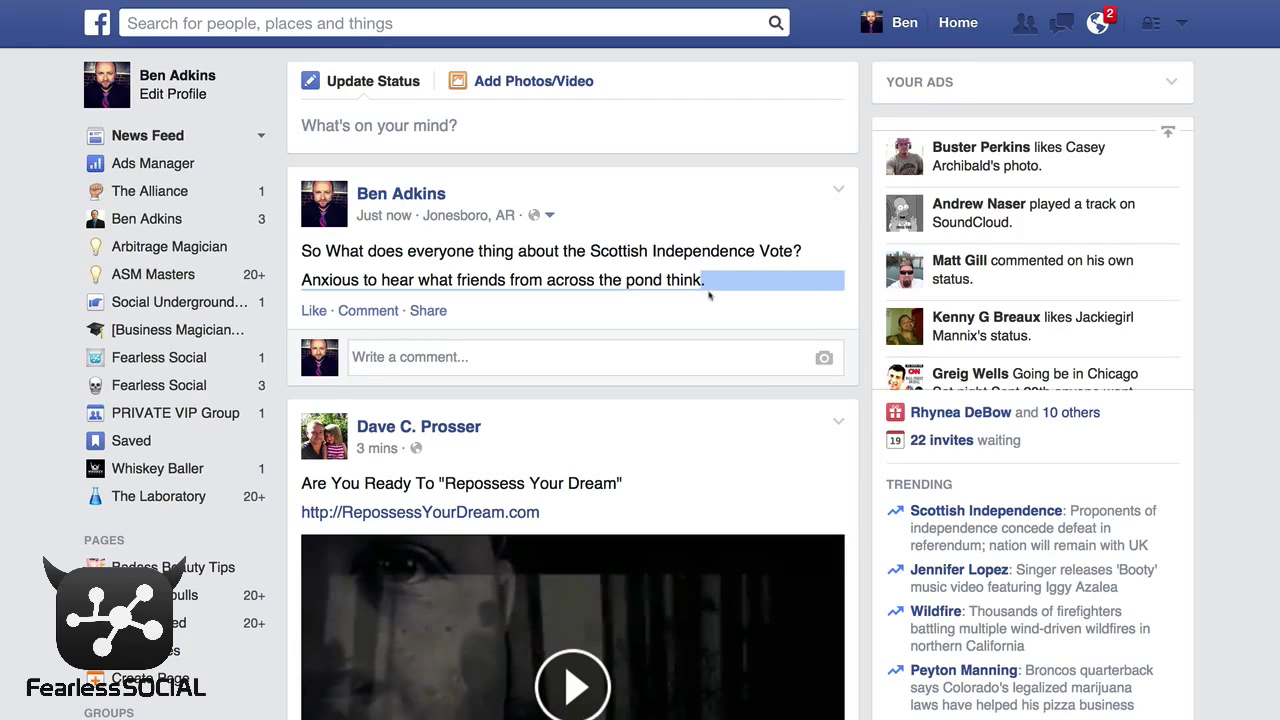
pyautogui.click(709, 286)
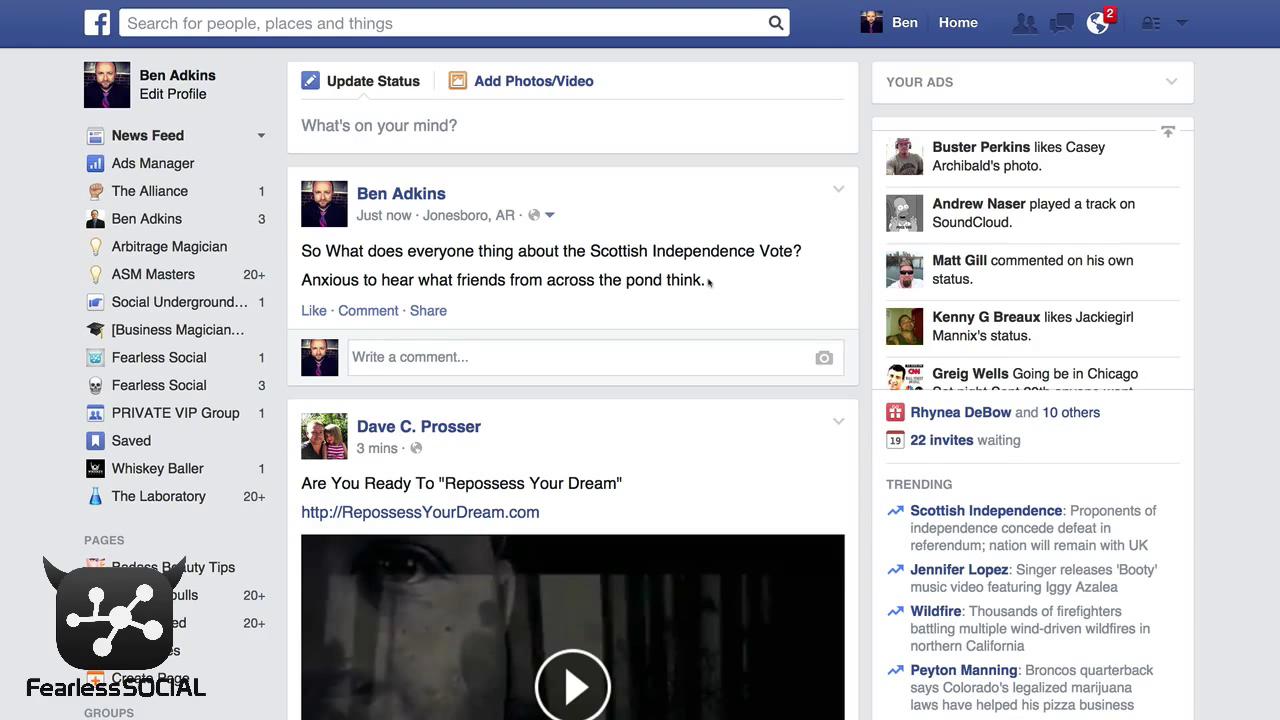
pyautogui.moveTo(710, 284); pyautogui.dragTo(315, 254)
pyautogui.click(726, 284)
pyautogui.scroll(-1, 724, 283)
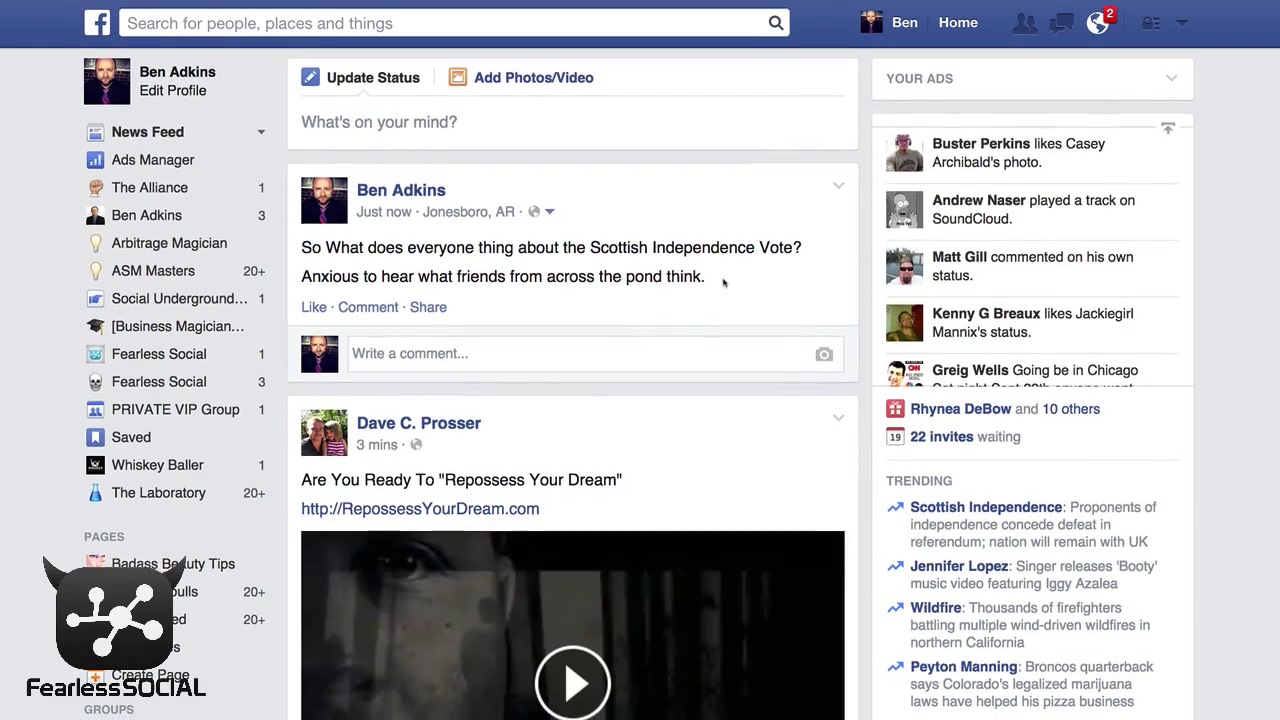